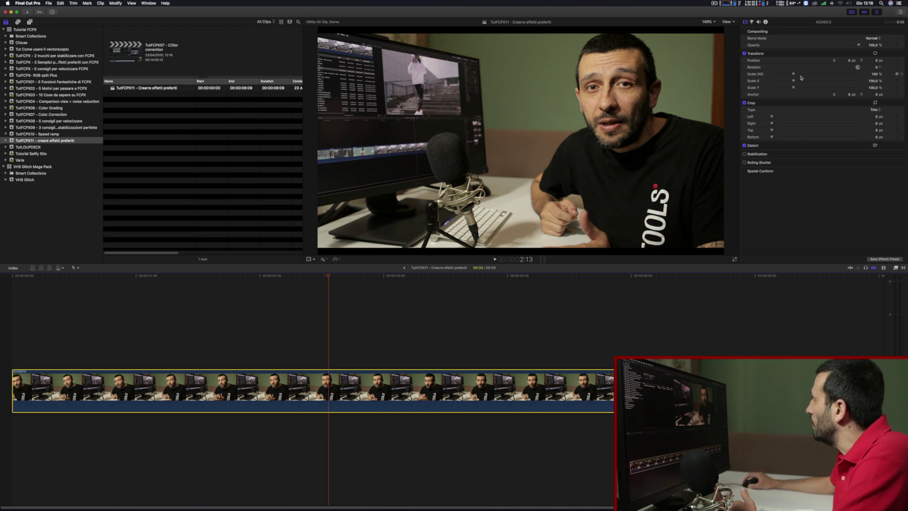
- Scale the clip up to exactly 107% and bring up the Save Video Effects Preset dialog
left_click_drag(794, 75, 796, 75)
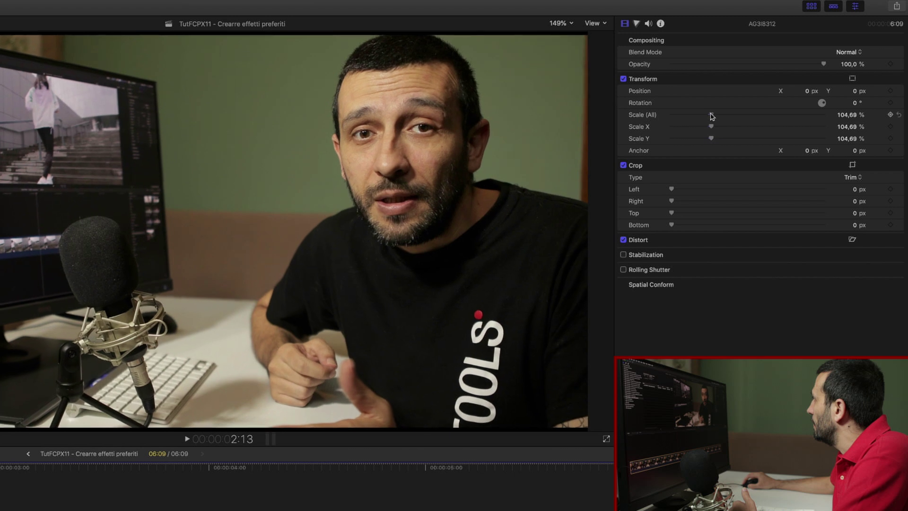
left_click_drag(712, 116, 713, 118)
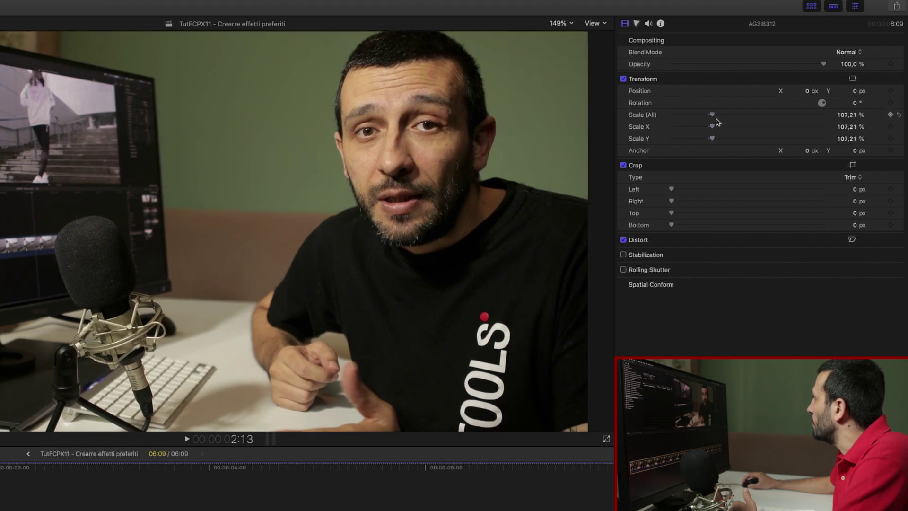
left_click(848, 116)
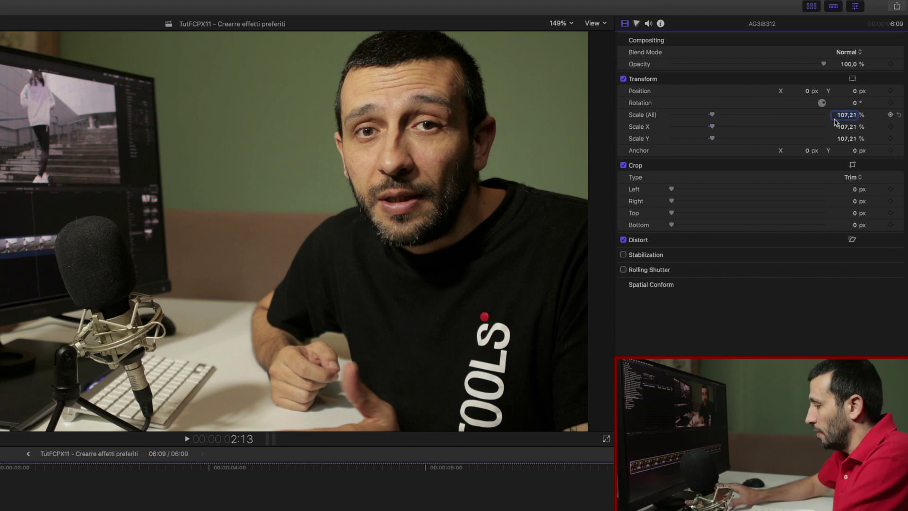
type("107")
key("Return")
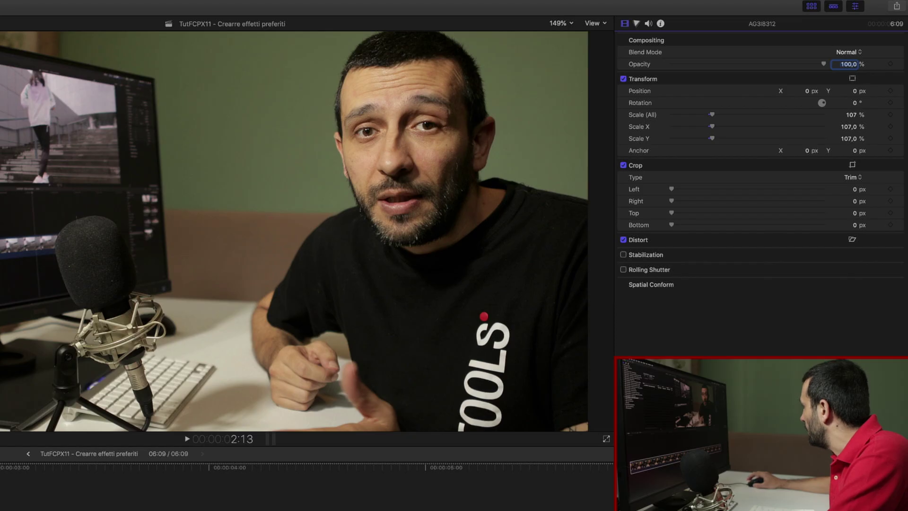
key("alt+super+s")
left_click_drag(122, 162, 209, 177)
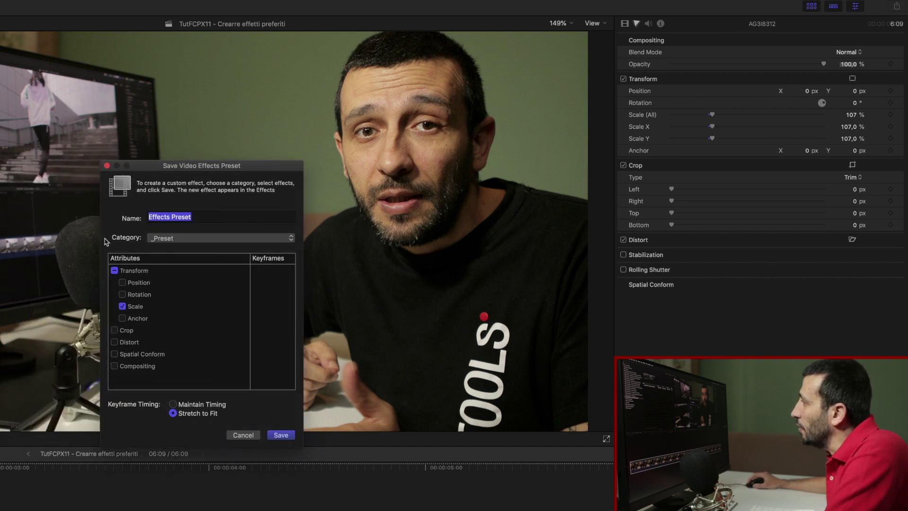
- Create the new category _test and save the 107% scale preset in it as 'larga'
left_click(204, 238)
left_click(173, 404)
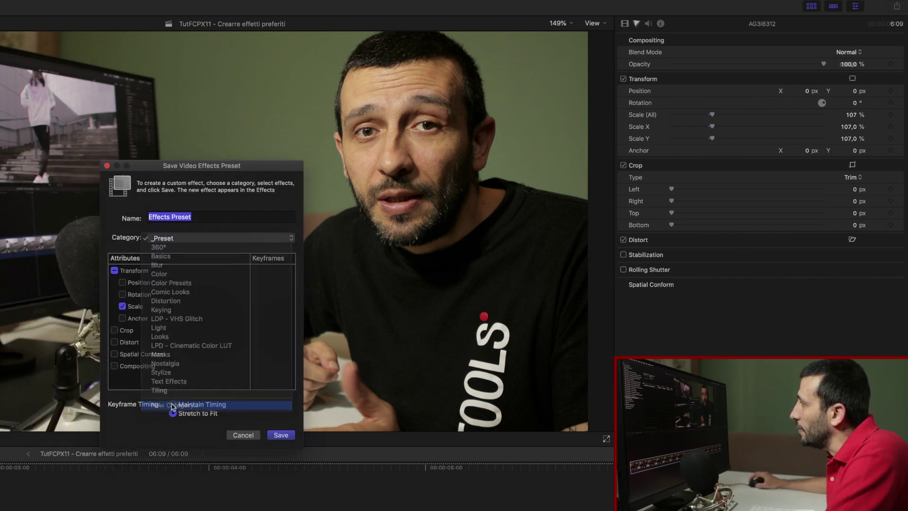
key("BackSpace")
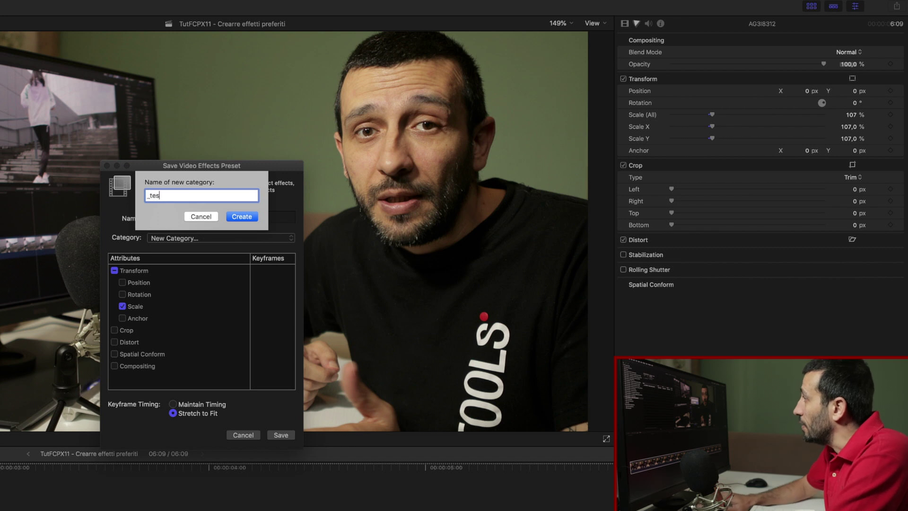
type("t")
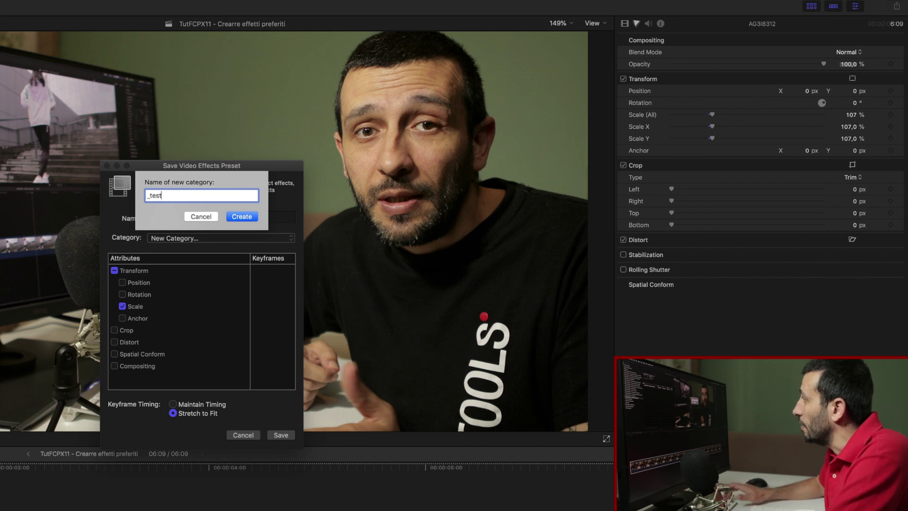
key("Return")
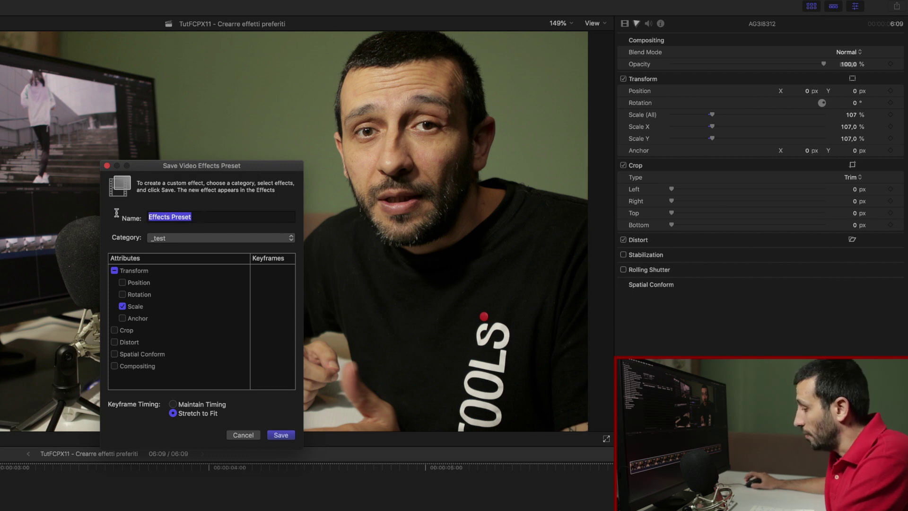
type("larga")
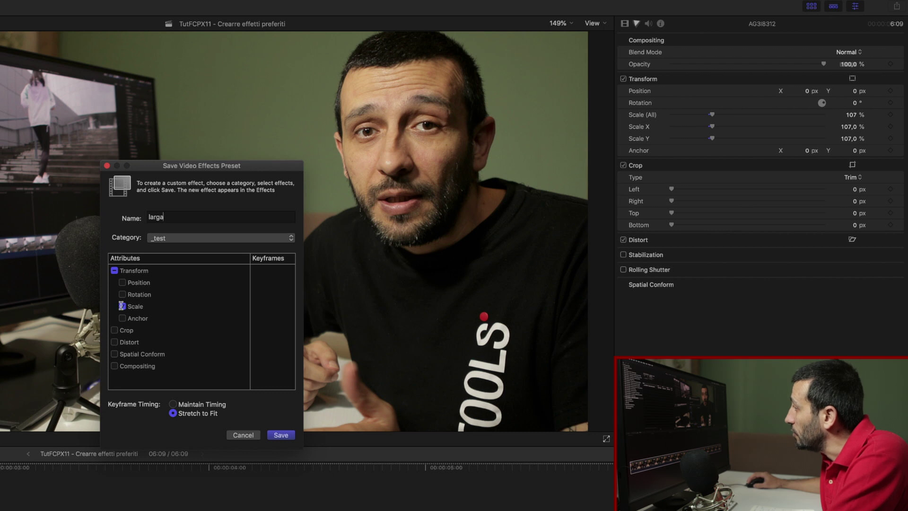
left_click(281, 435)
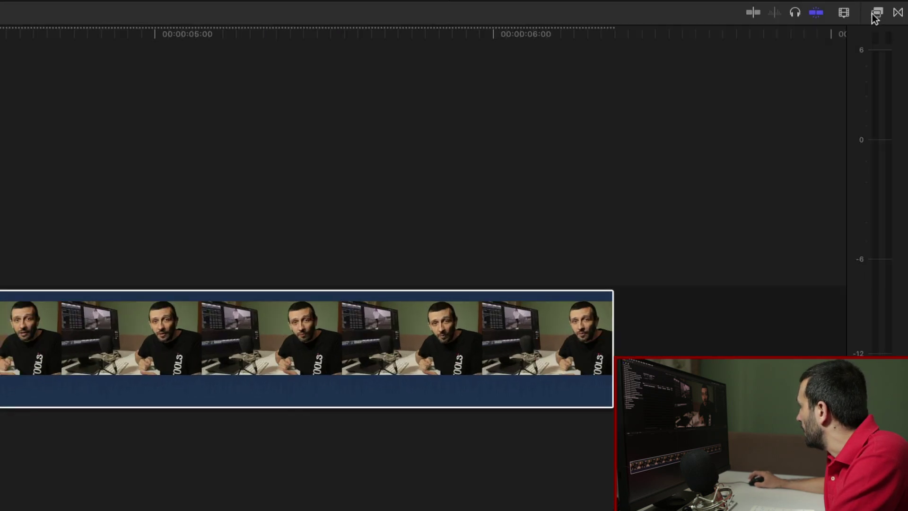
- Show the _test presets, reset Transform to 100%, then drag larga onto the clip
left_click(893, 268)
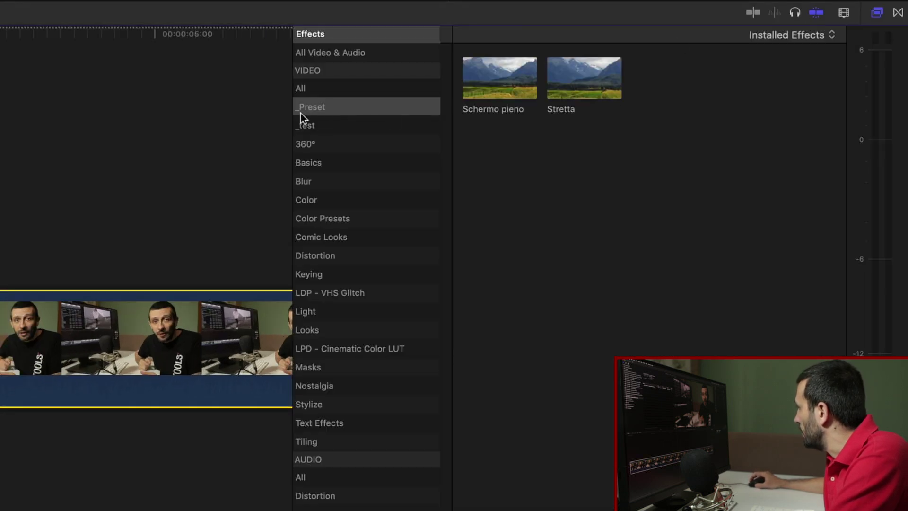
left_click(327, 128)
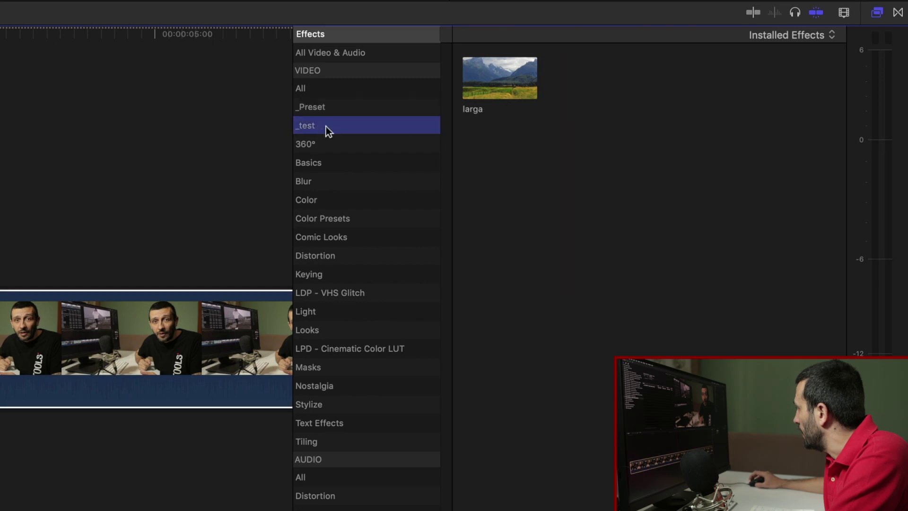
left_click(502, 80)
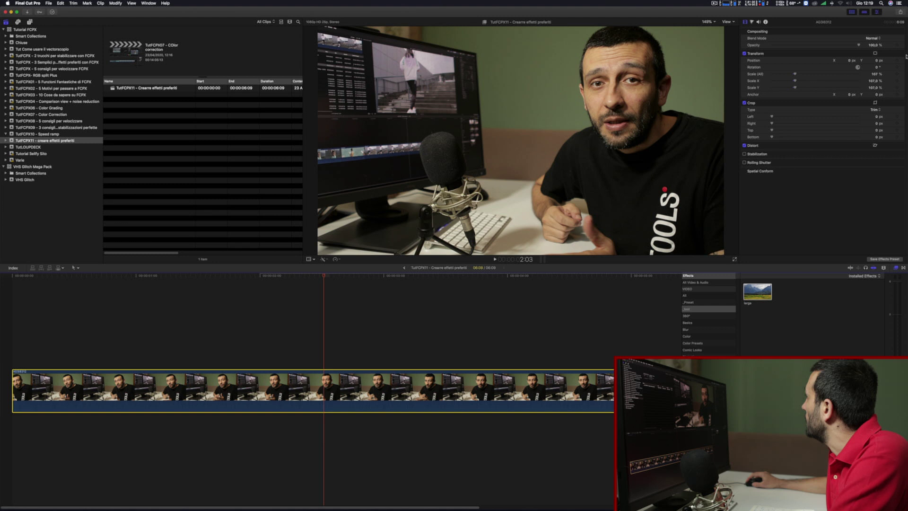
left_click(902, 55)
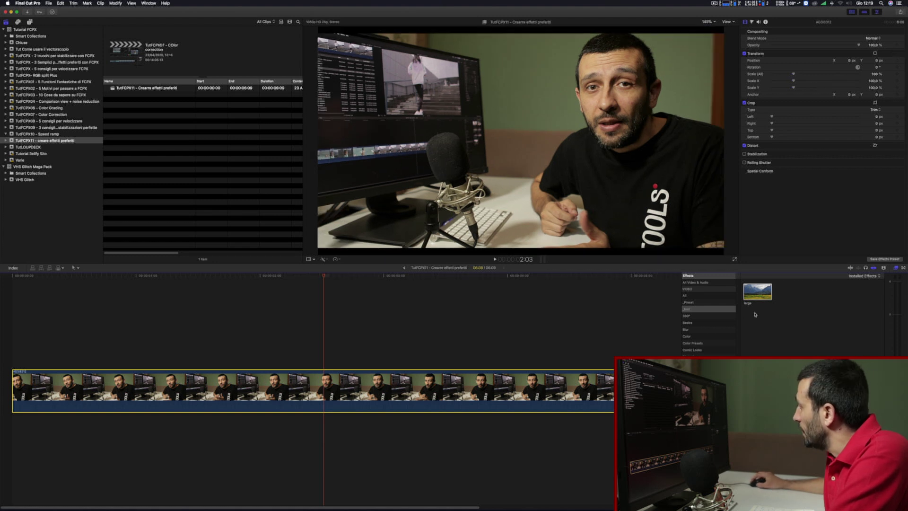
left_click_drag(756, 293, 342, 384)
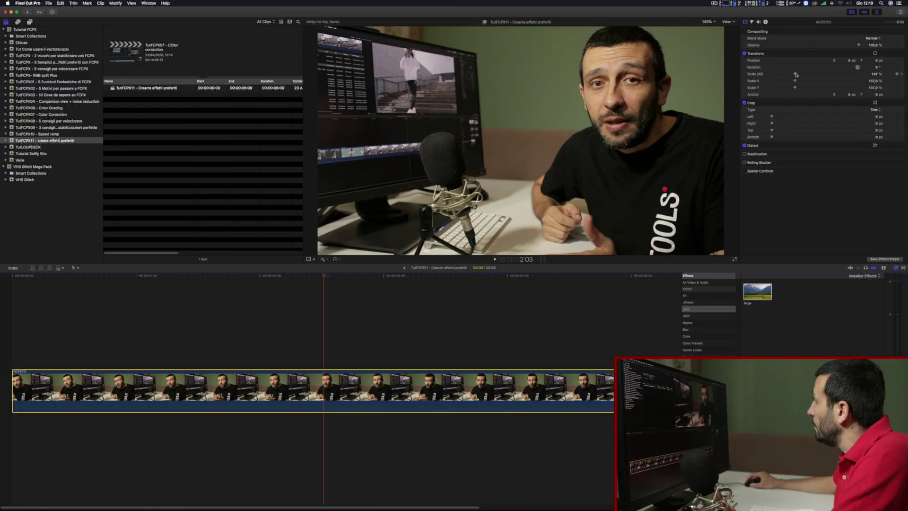
- Zoom the clip to about 170%, center the framing on the face, and save it as 'primoplano'
left_click_drag(795, 74, 808, 75)
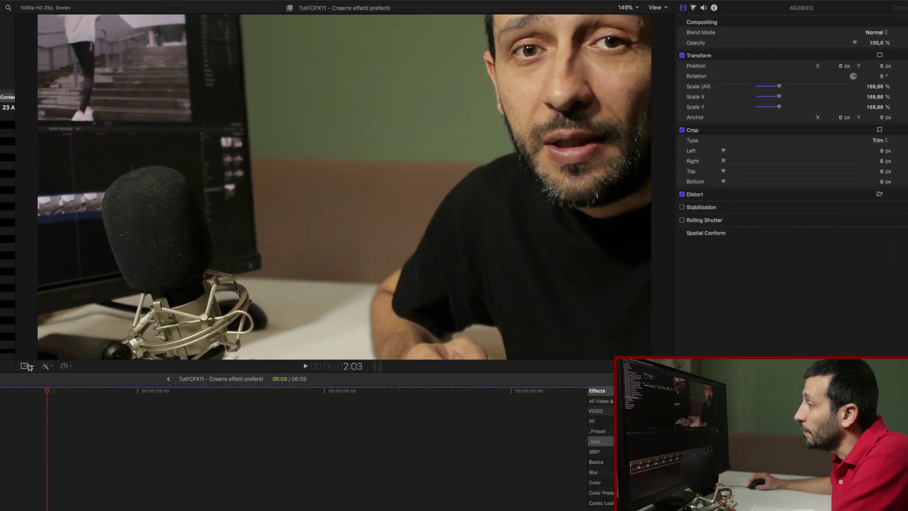
mouse_move(580, 123)
left_mouse_down()
mouse_move(429, 210)
mouse_move(436, 195)
left_mouse_up()
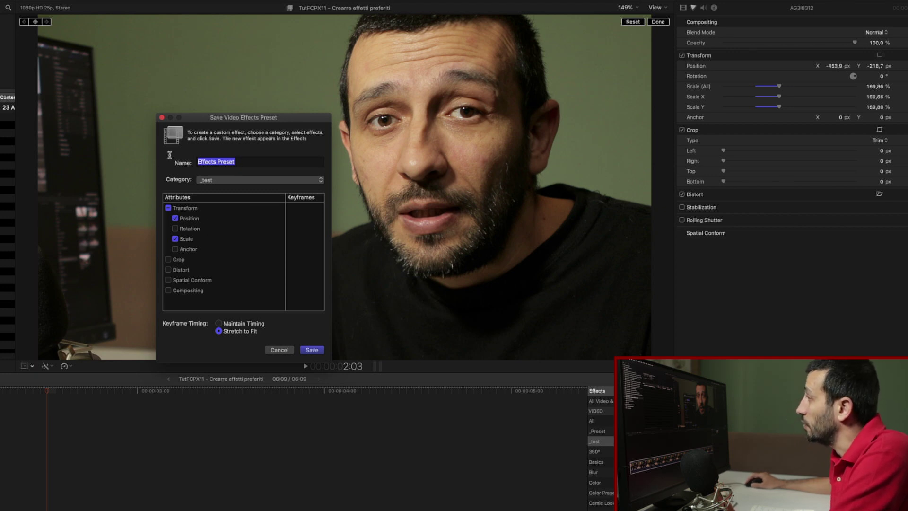
key("BackSpace")
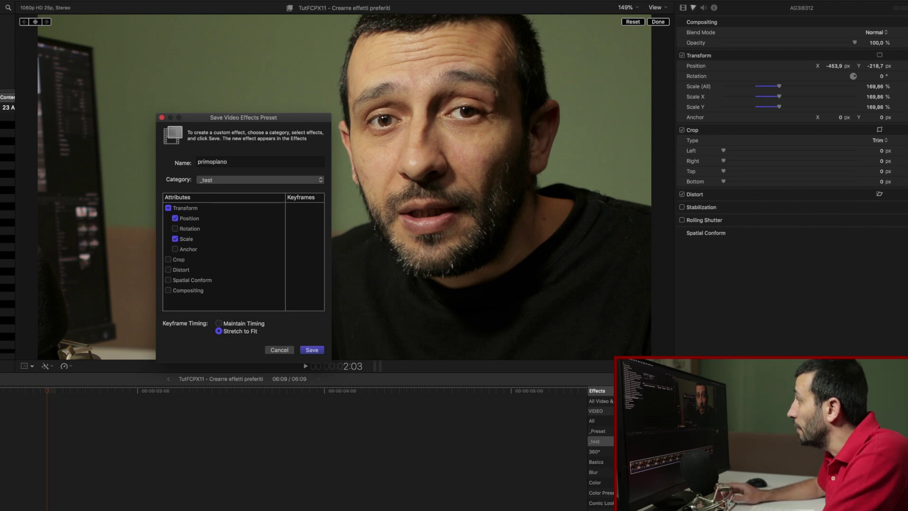
key("Return")
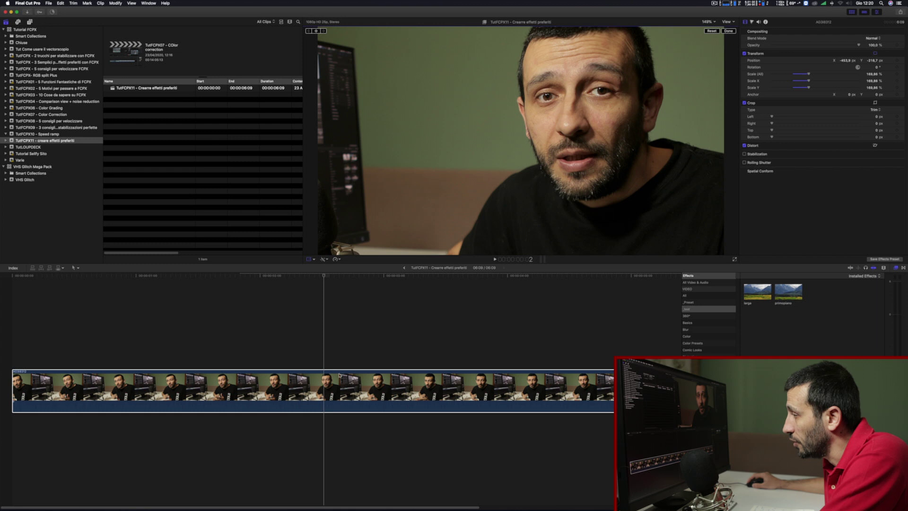
- Blade the clip at two points to split it into three parts
key("b")
left_click(274, 388)
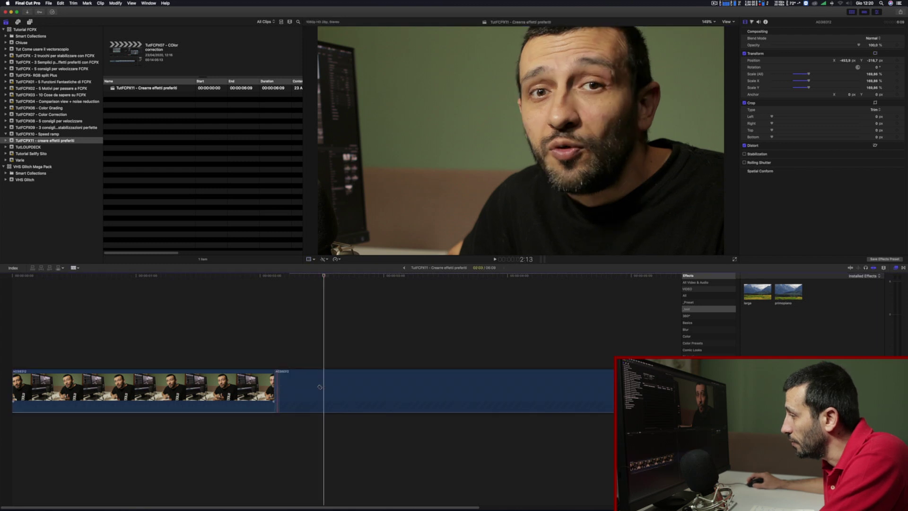
left_click(375, 388)
- Apply the larga preset to the first part of the clip
key("a")
left_click(258, 387)
left_click(233, 277)
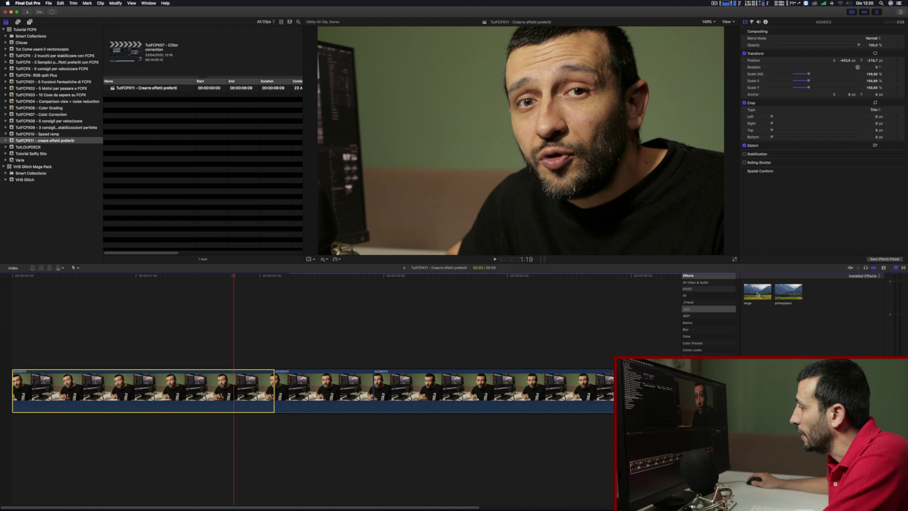
double_click(757, 294)
- Keep the middle part as the primoplano close-up, give the third part larga, and review
left_click(317, 389)
left_click(786, 296)
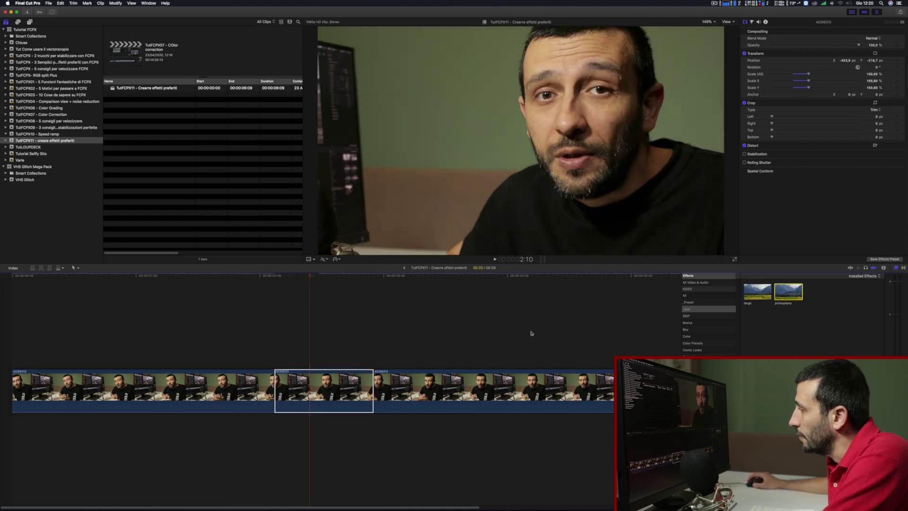
left_click(408, 276)
left_click(446, 388)
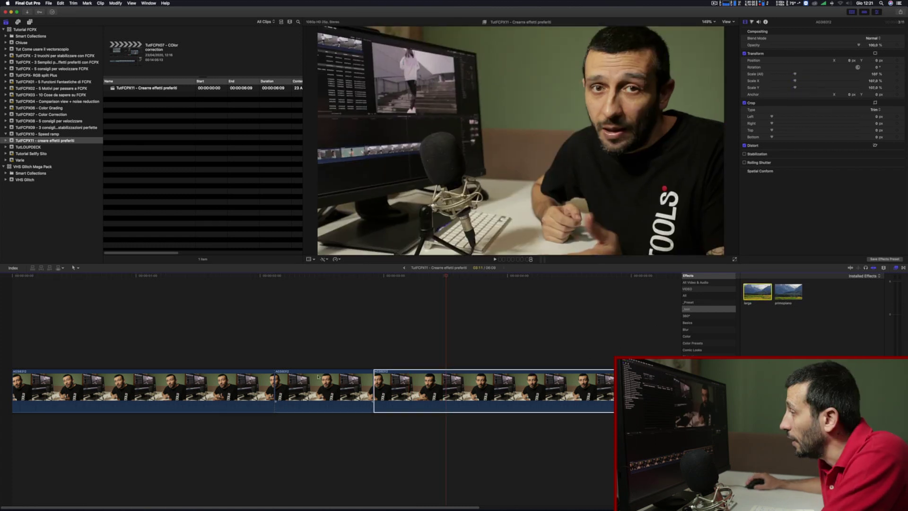
left_click(379, 290)
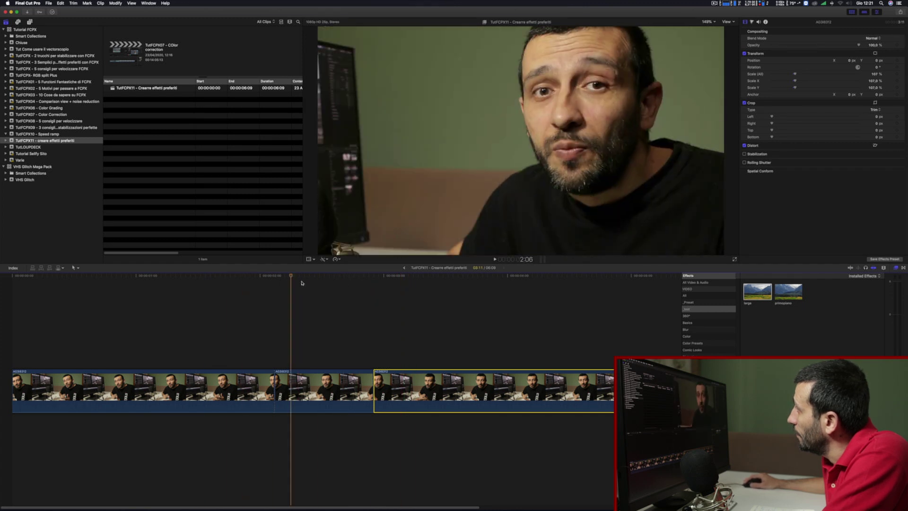
left_click(440, 303)
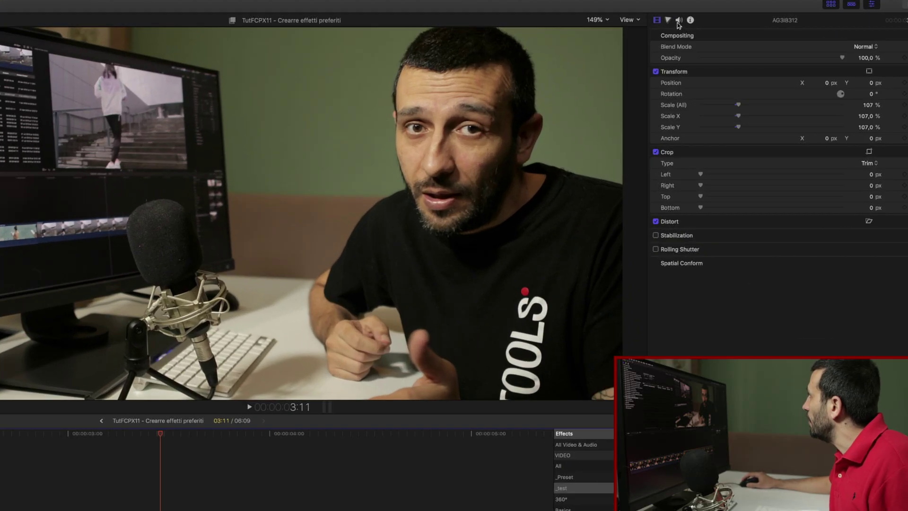
- From the audio inspector, create category _preset and save the Volume and EQ preset as 'Test'
left_click(679, 20)
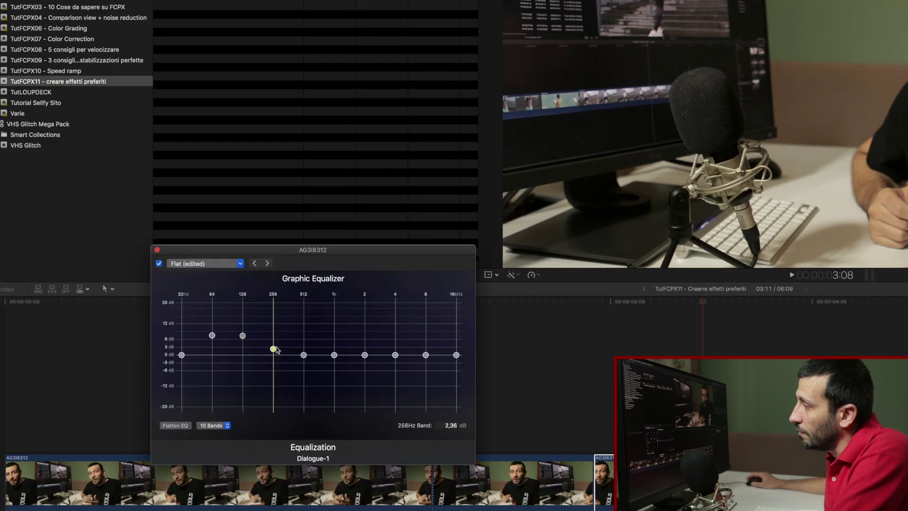
left_click(157, 249)
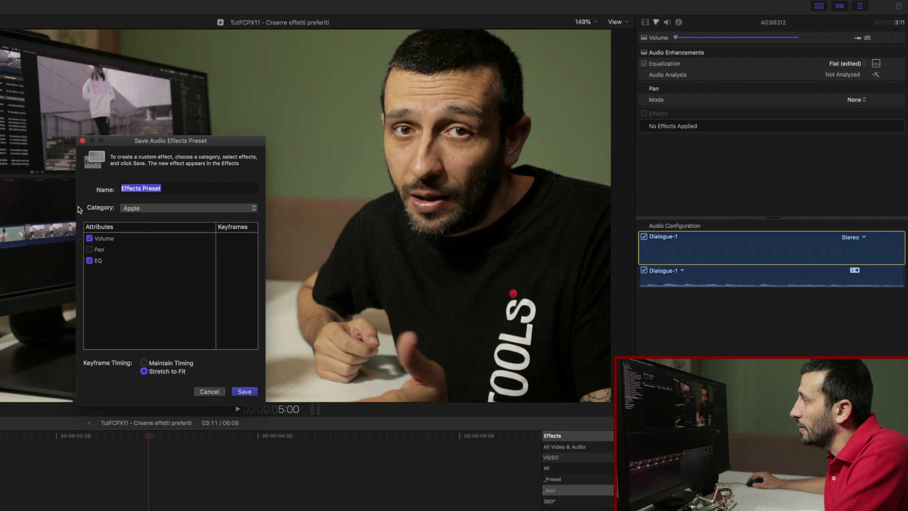
left_click(170, 210)
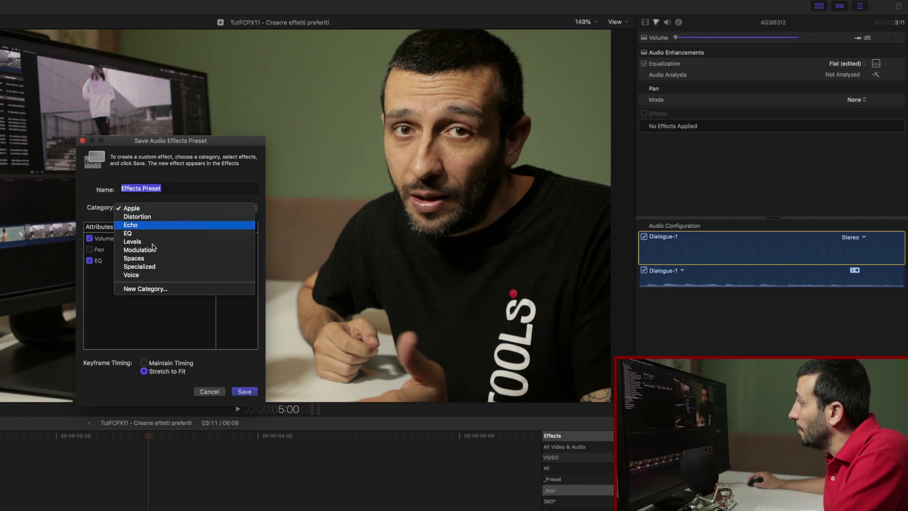
left_click(152, 290)
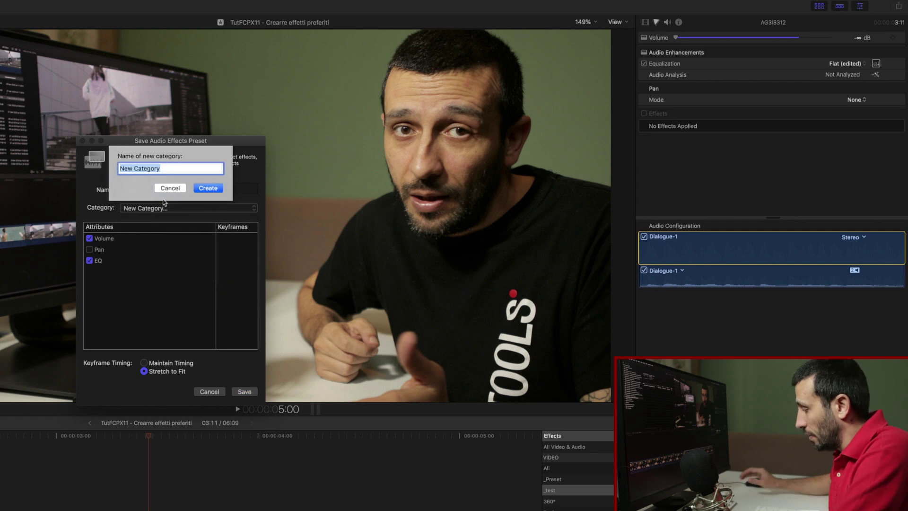
type("_prest")
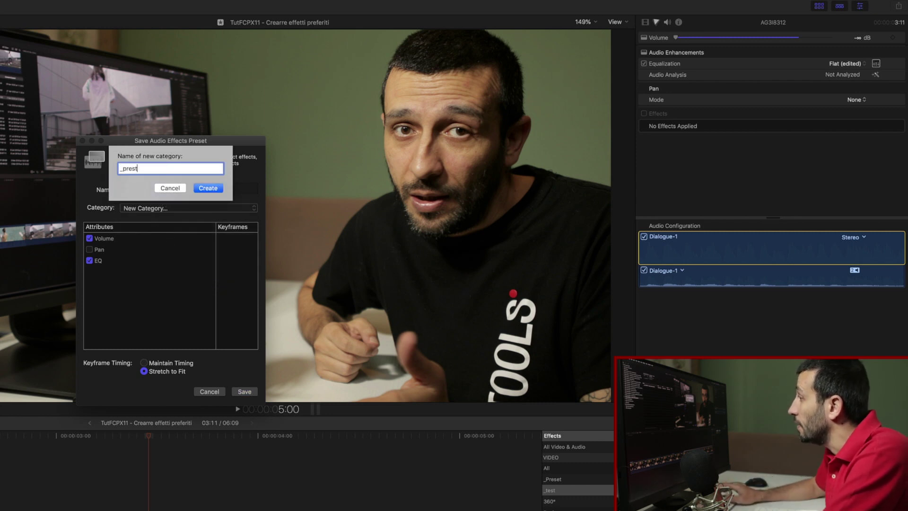
key("Return")
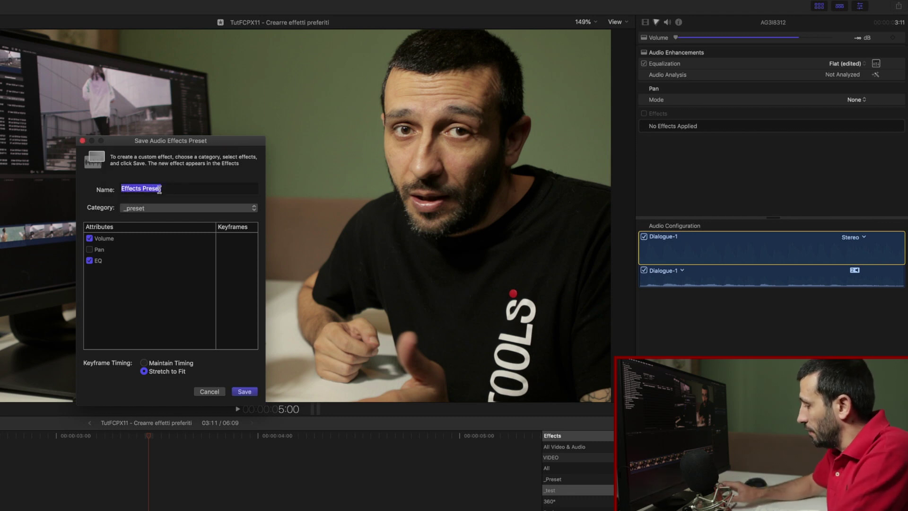
type("T")
type("est")
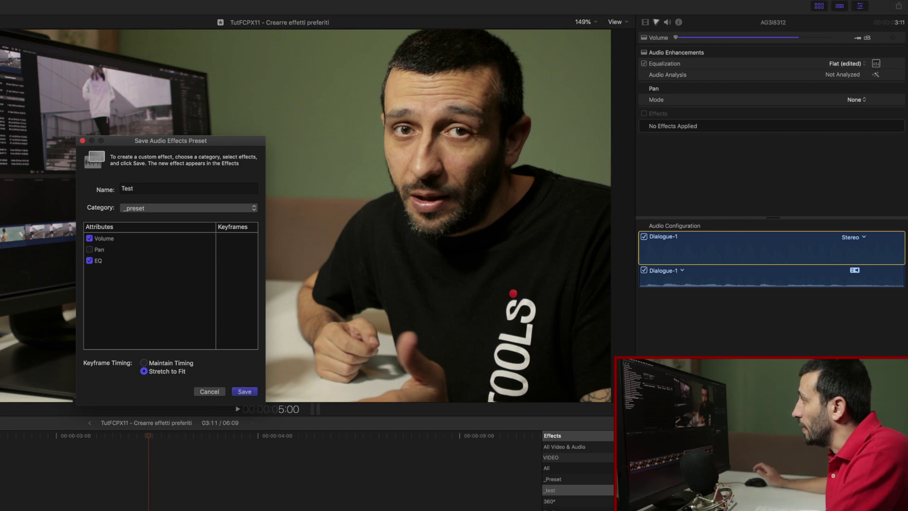
key("Return")
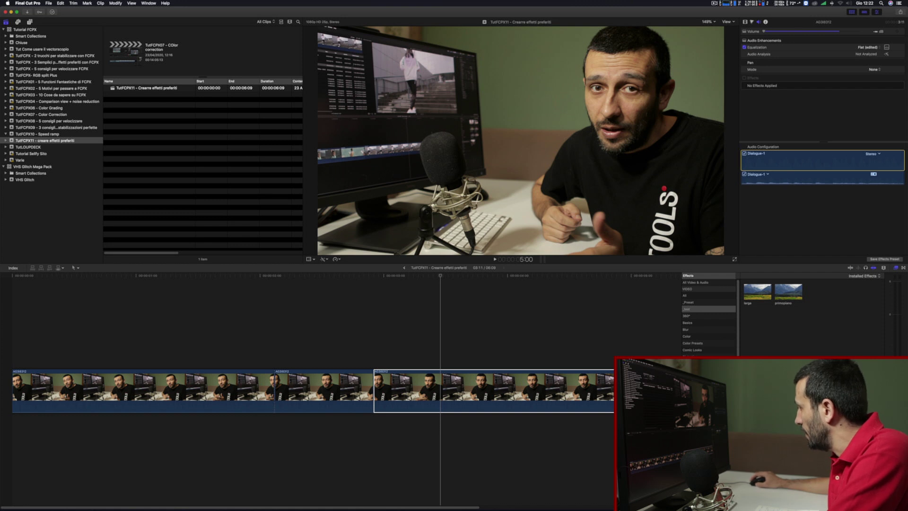
- Drag the Test audio preset onto two timeline clips, including the first clip
left_click(686, 309)
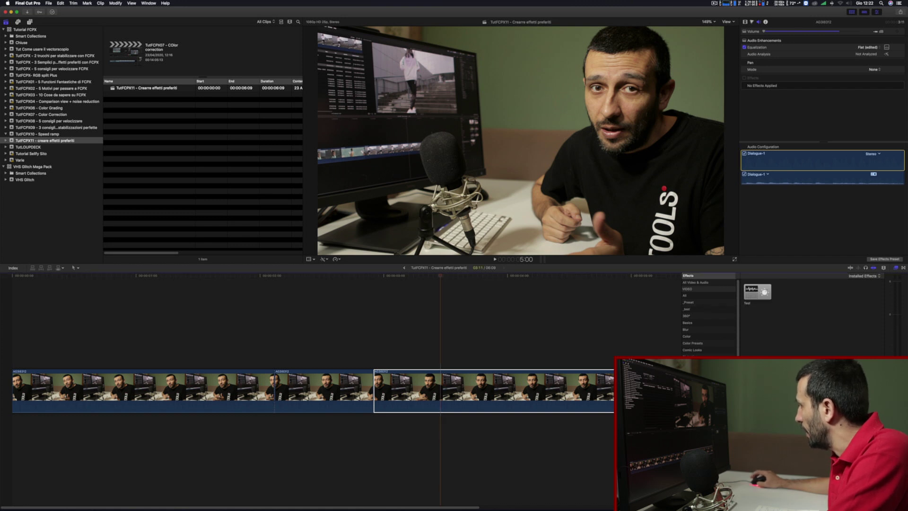
left_click_drag(757, 295, 349, 388)
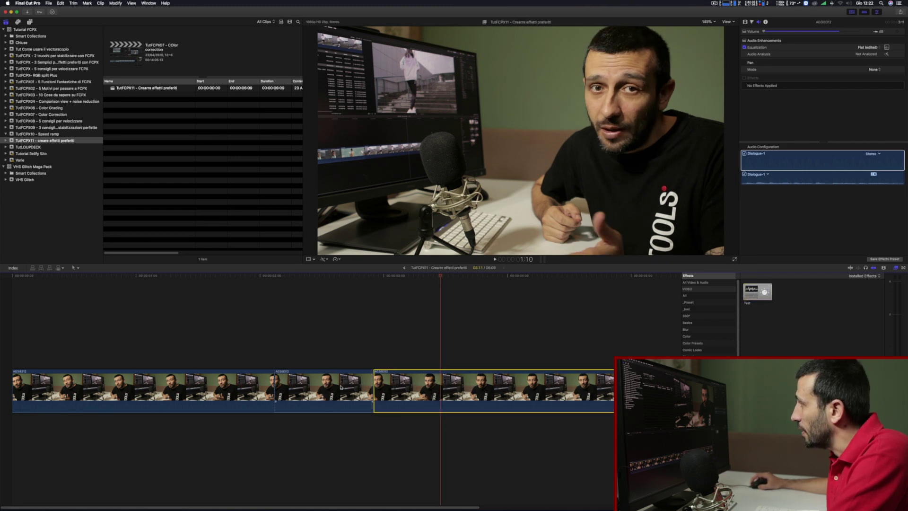
left_click_drag(752, 295, 198, 384)
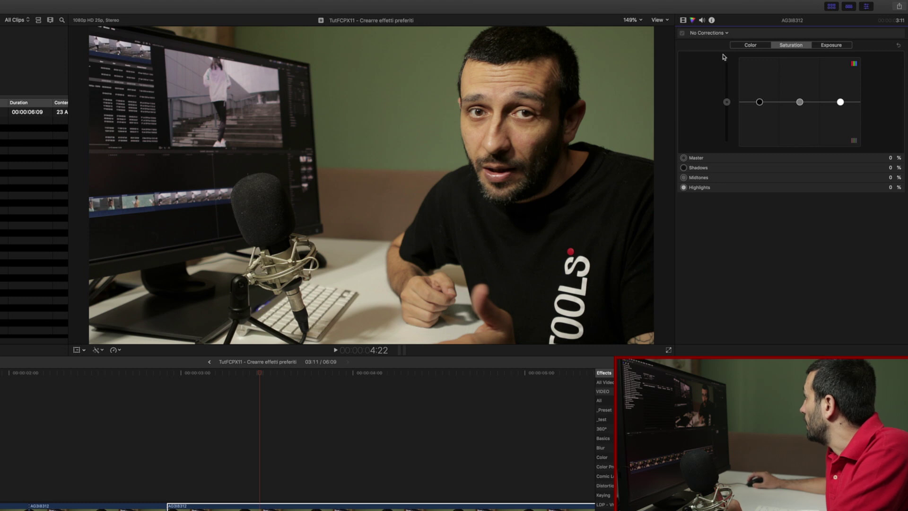
- Add a Color Wheels correction and nudge the midtones and highlights pucks toward warmer tones
left_click(712, 33)
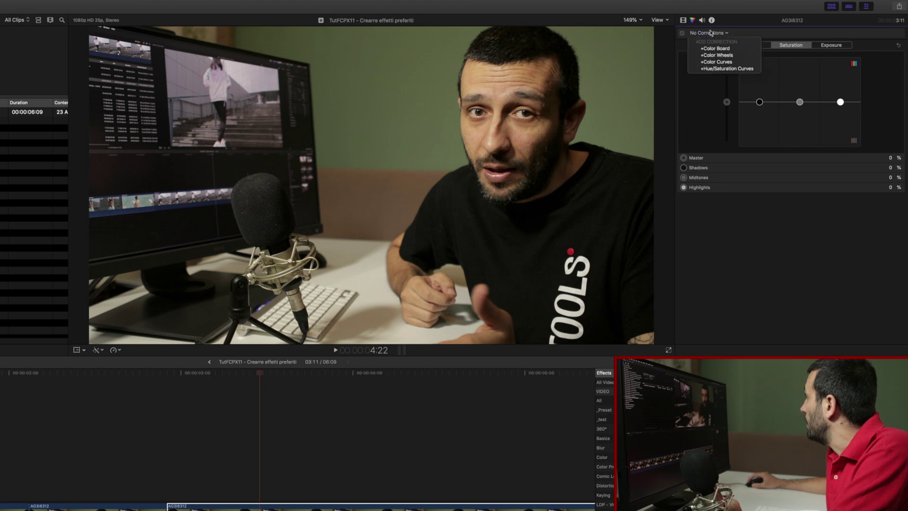
left_click(727, 99)
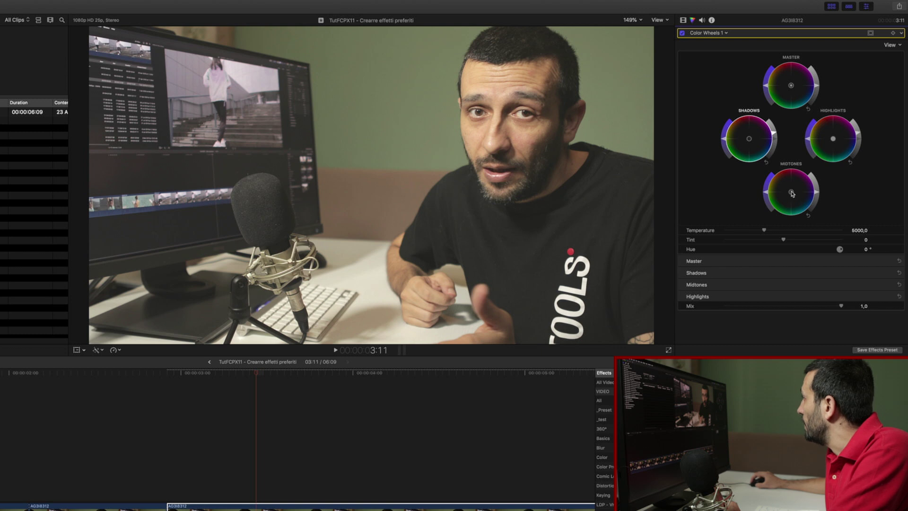
mouse_move(792, 194)
left_mouse_down()
mouse_move(812, 194)
mouse_move(783, 176)
left_mouse_up()
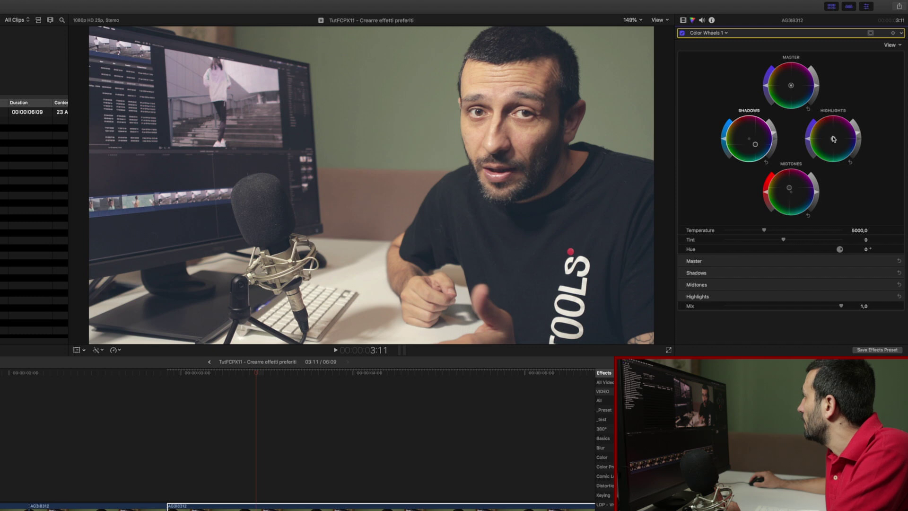
left_click_drag(788, 190, 786, 179)
left_click_drag(827, 145, 825, 128)
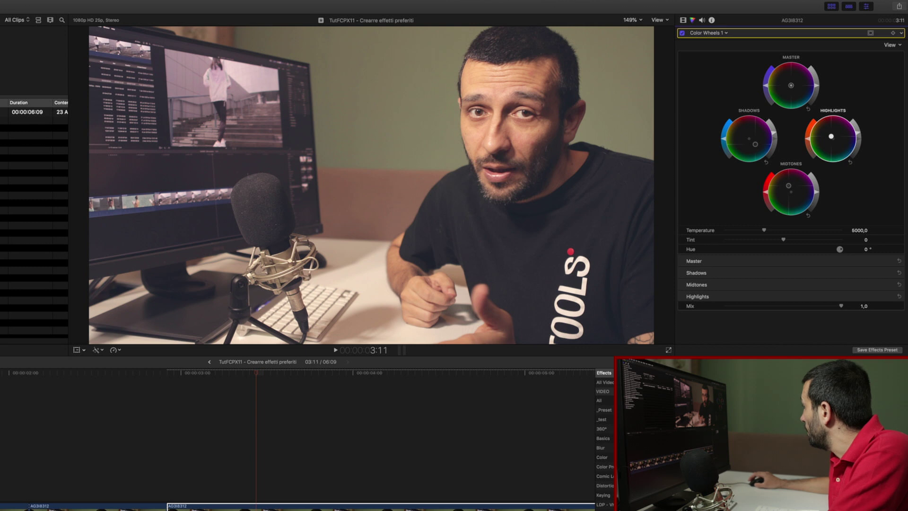
- Save the Color Wheels correction as preset 'Color 01' in _test and select it
left_click(878, 350)
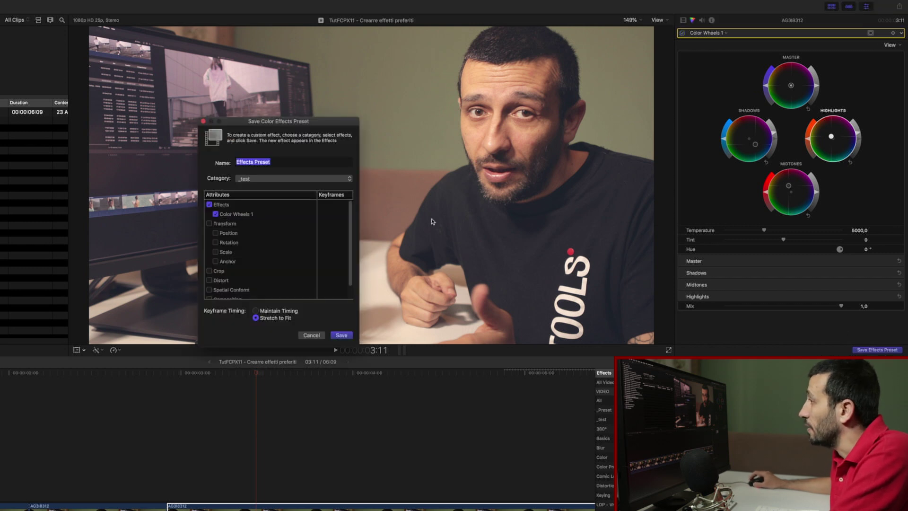
left_click_drag(281, 161, 244, 163)
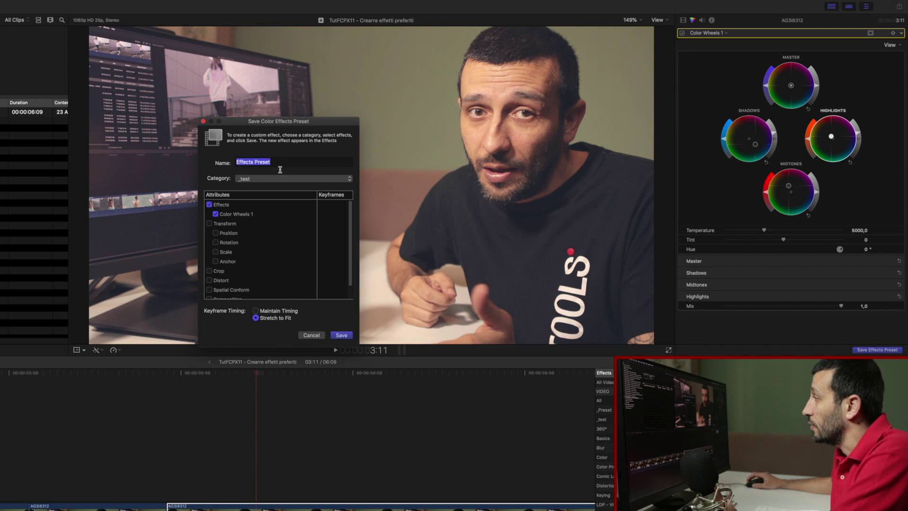
type("C")
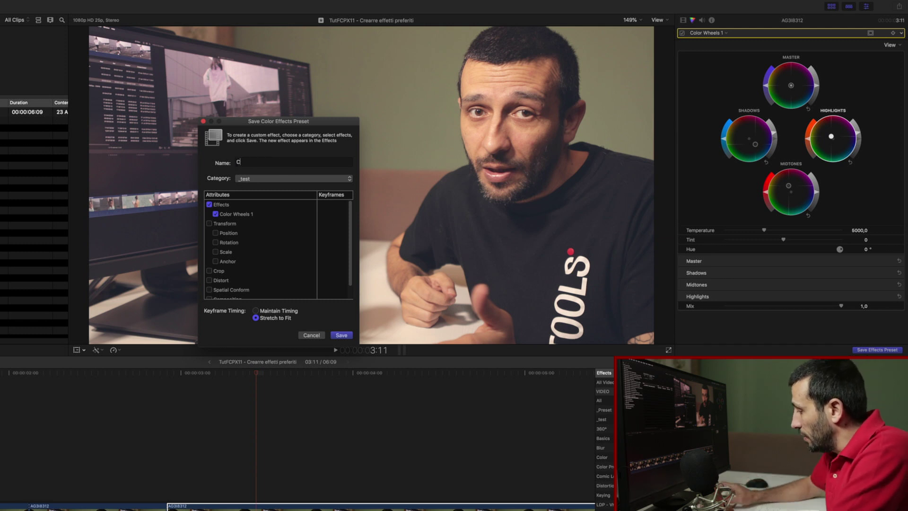
type("olor 01")
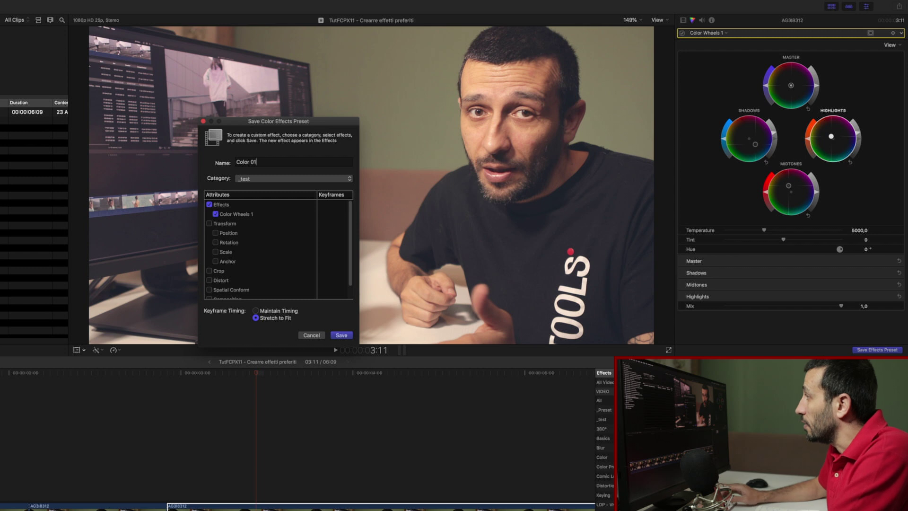
key("Return")
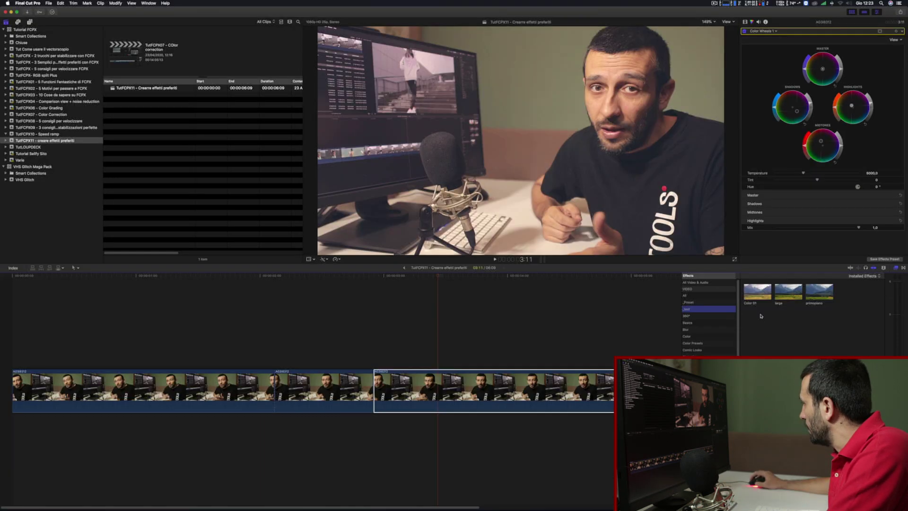
left_click(749, 296)
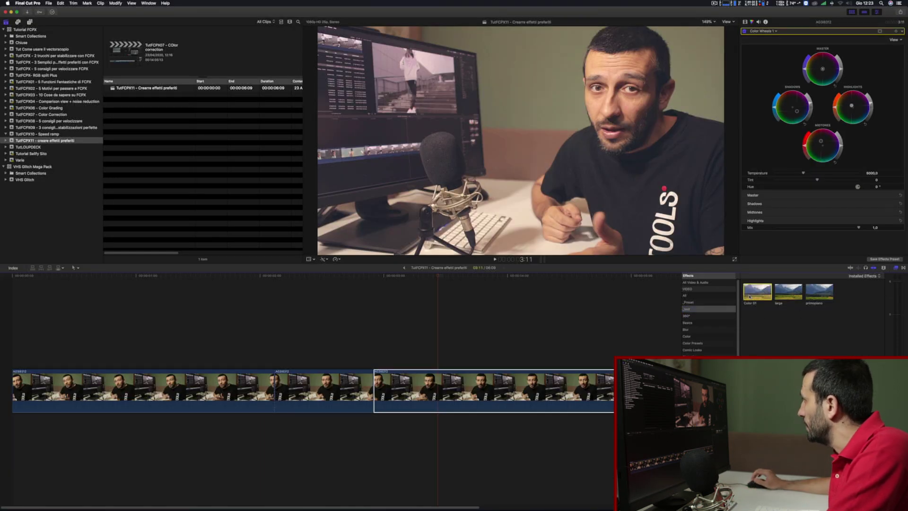
- Select the middle timeline clip and display the Basics video effects category
left_click(329, 279)
left_click(334, 387)
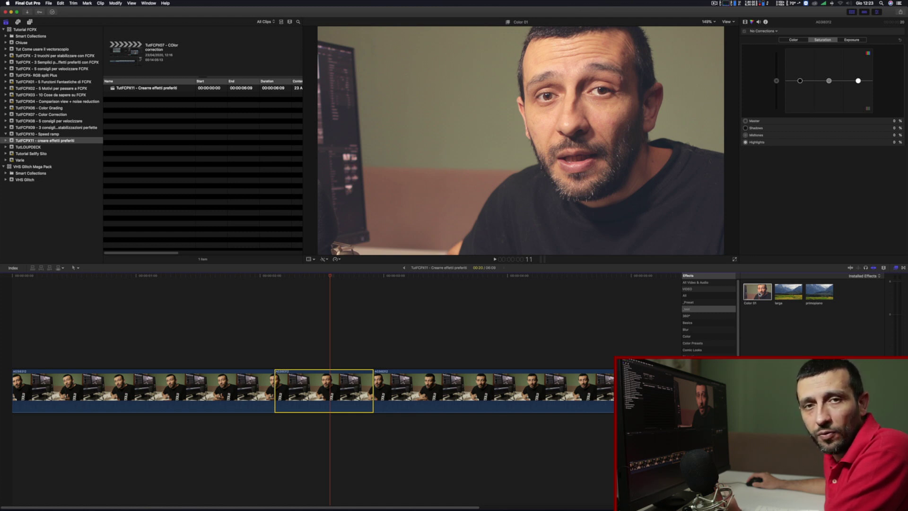
left_click(688, 323)
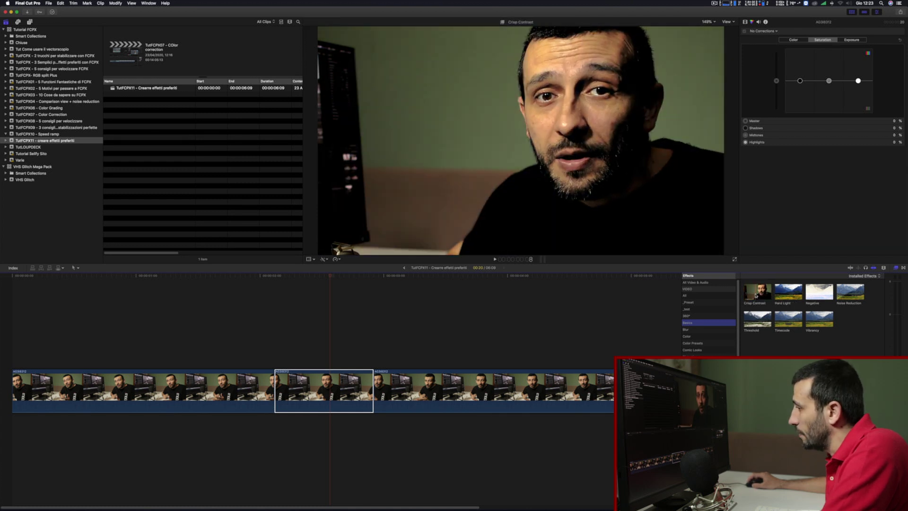
- Apply Crisp Contrast to the middle clip, lower its Amount to about 38, and start saving a preset
left_click(757, 295)
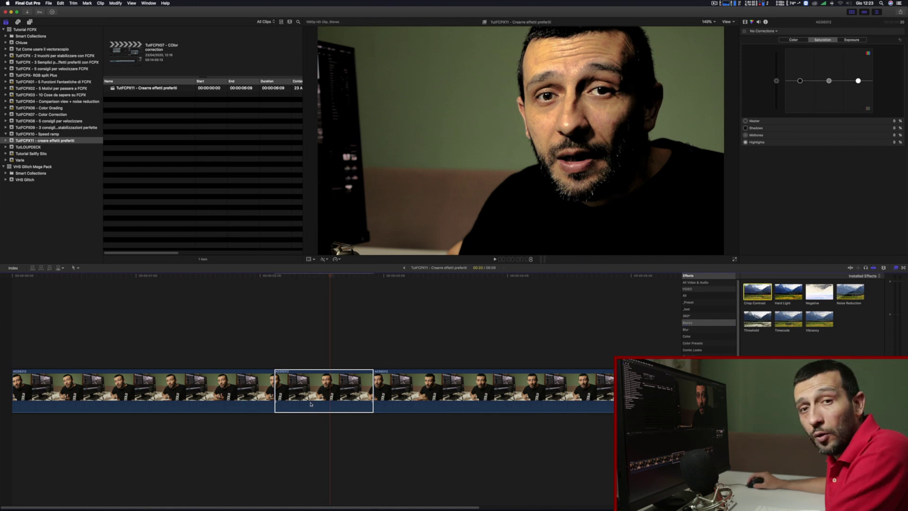
left_click_drag(333, 405, 332, 404)
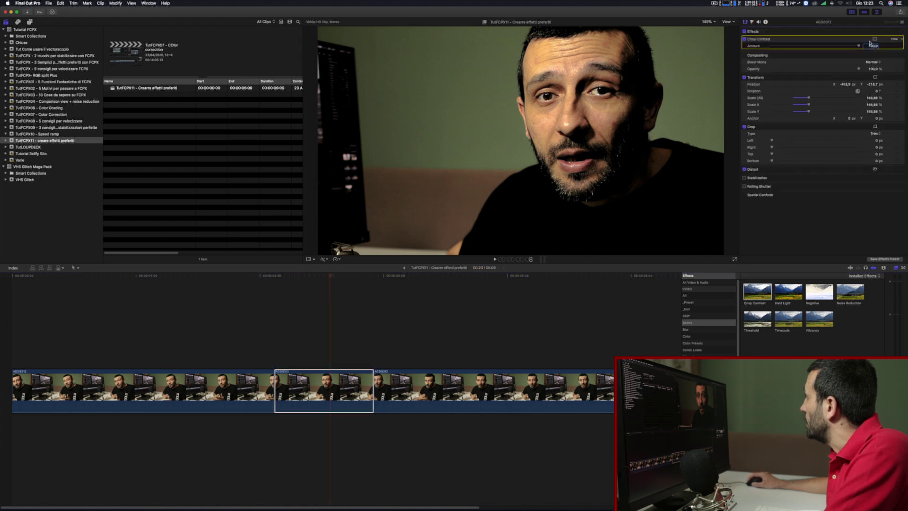
mouse_move(858, 46)
left_mouse_down()
mouse_move(800, 47)
mouse_move(834, 52)
mouse_move(822, 47)
left_mouse_up()
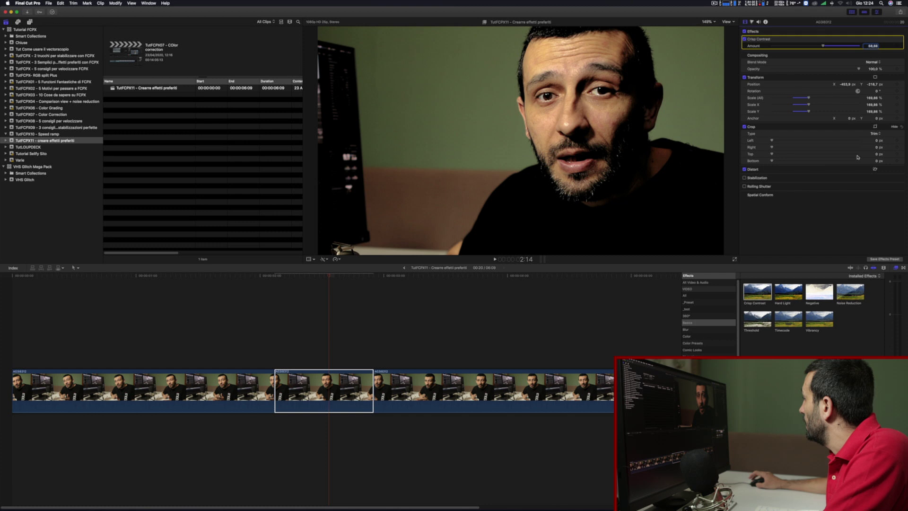
left_click(885, 259)
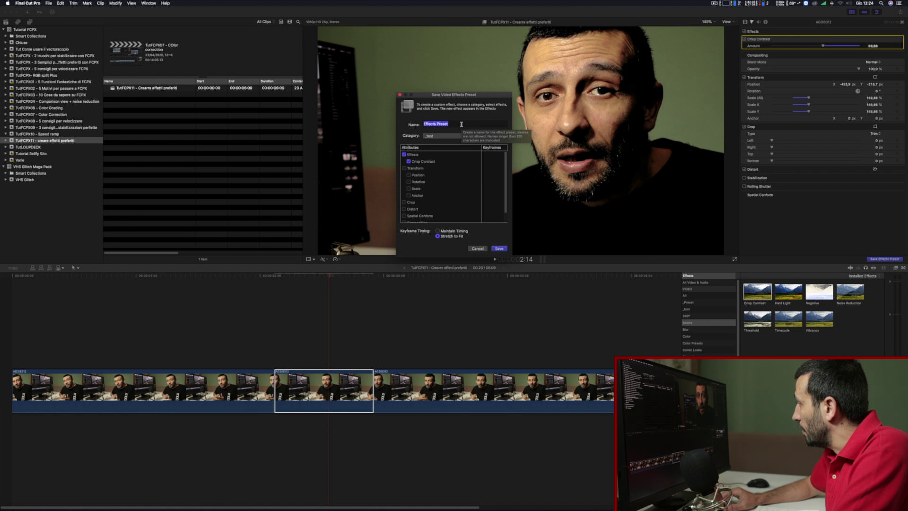
- Save the video effects preset as 'Crisp Contrast 01' in the _test category
type("Crisp Contr")
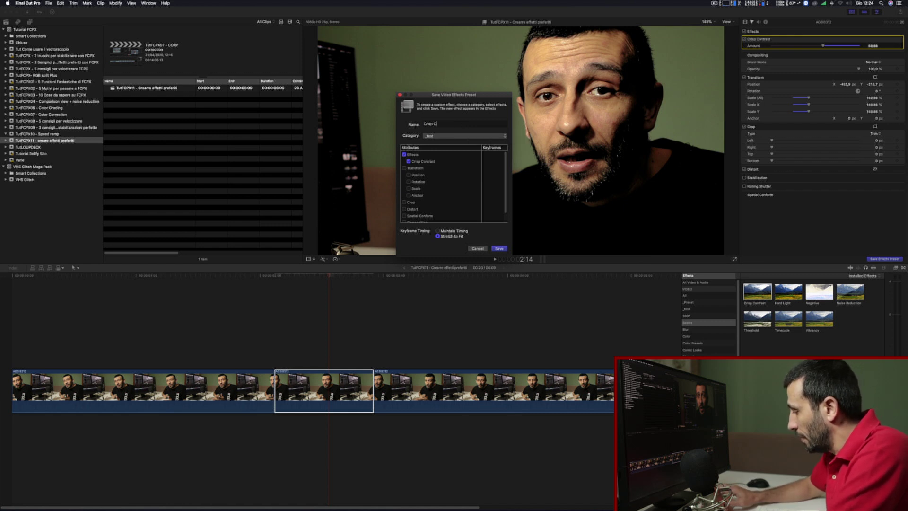
type("ast 01")
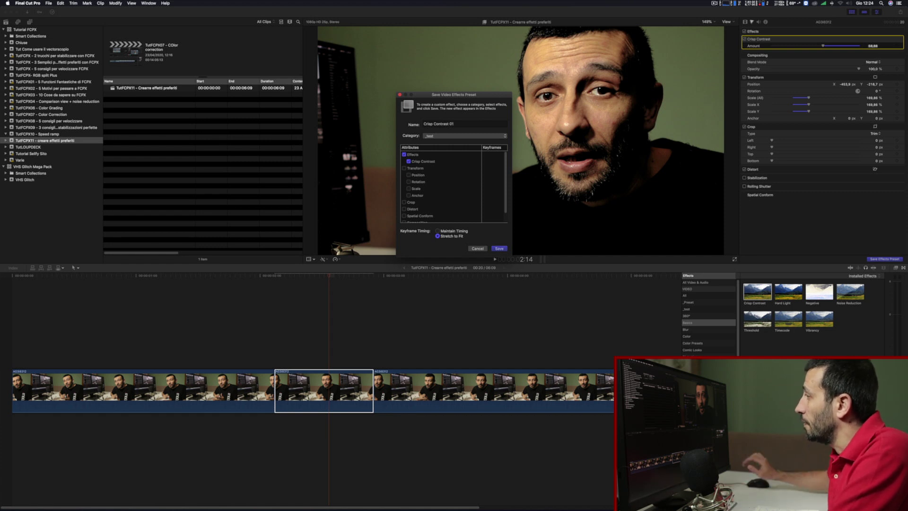
key("Return")
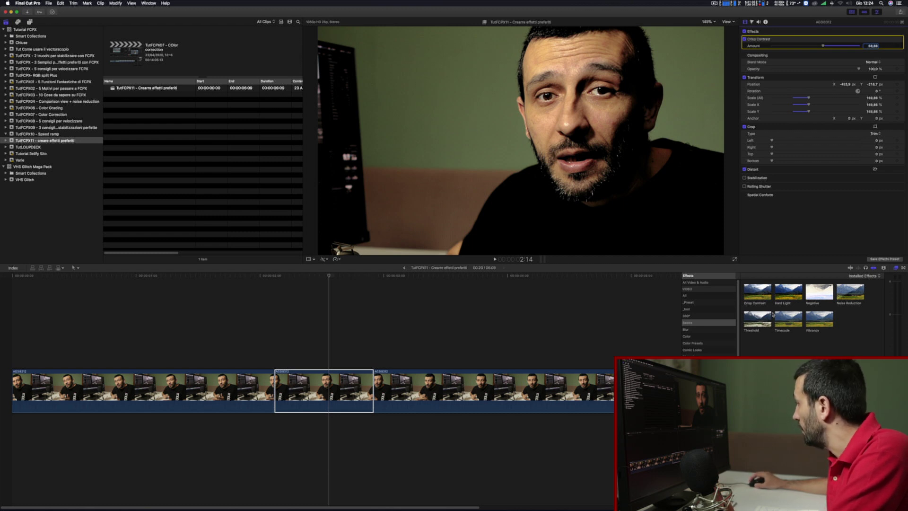
- Check Crisp Contrast 01 in the _test presets, then show the Titles and Generators browser
left_click(691, 309)
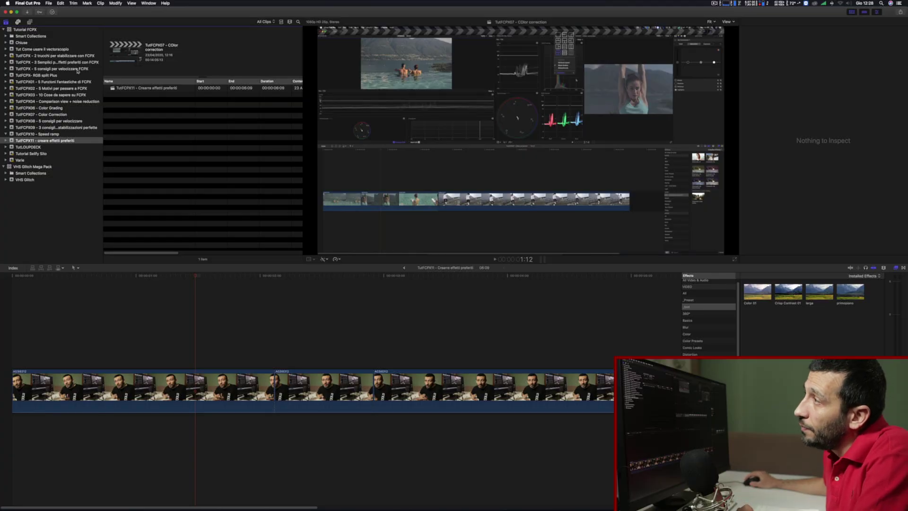
left_click(30, 22)
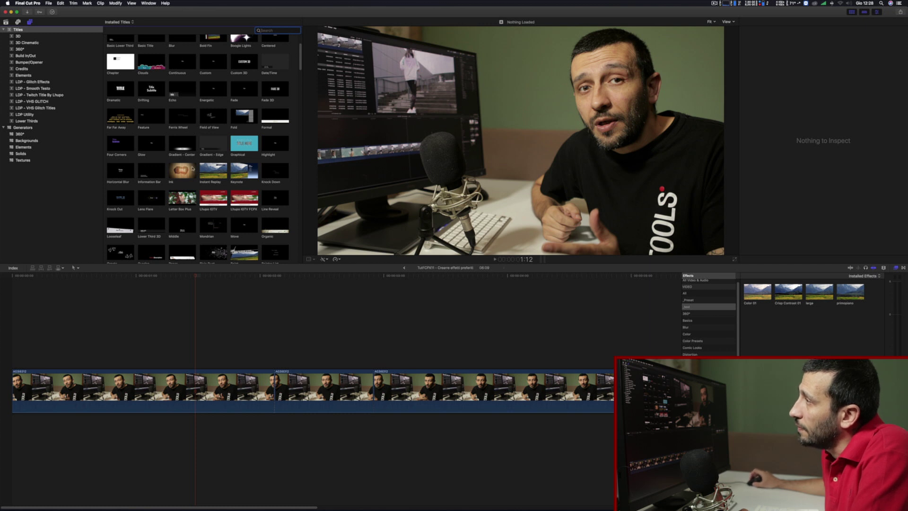
- Connect a Custom title above the video clips and change its text to 'tutorial'
left_click(213, 71)
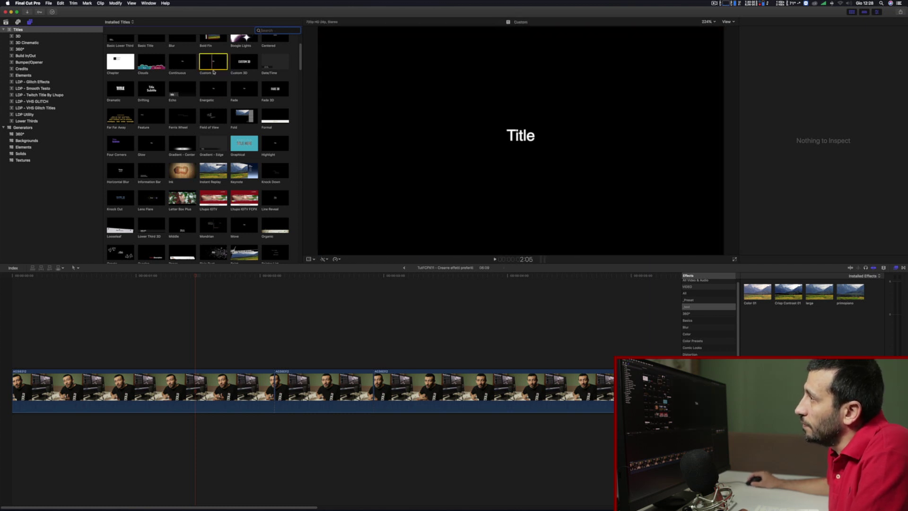
left_click_drag(213, 72, 222, 321)
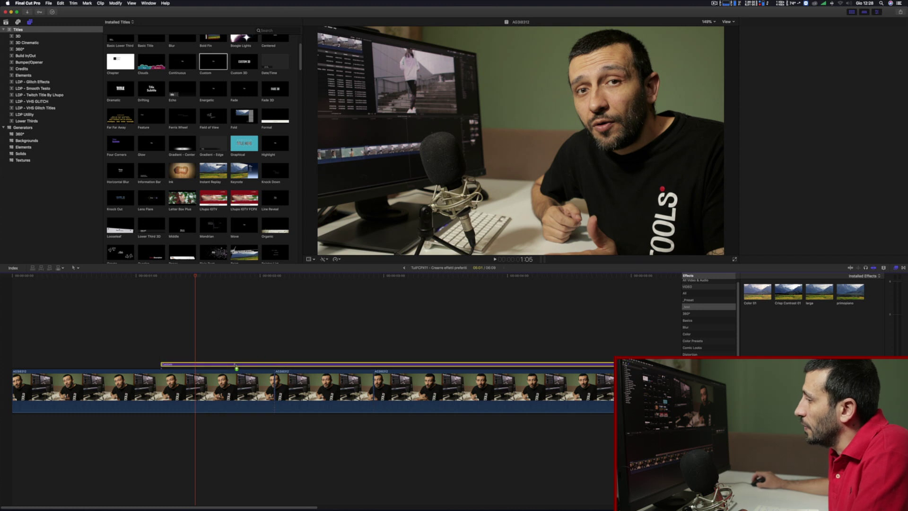
key("super+4")
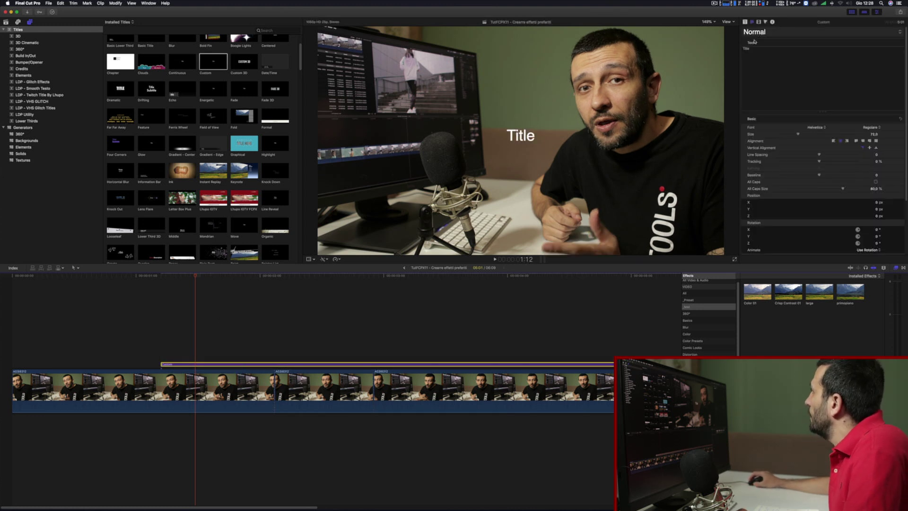
left_click(760, 54)
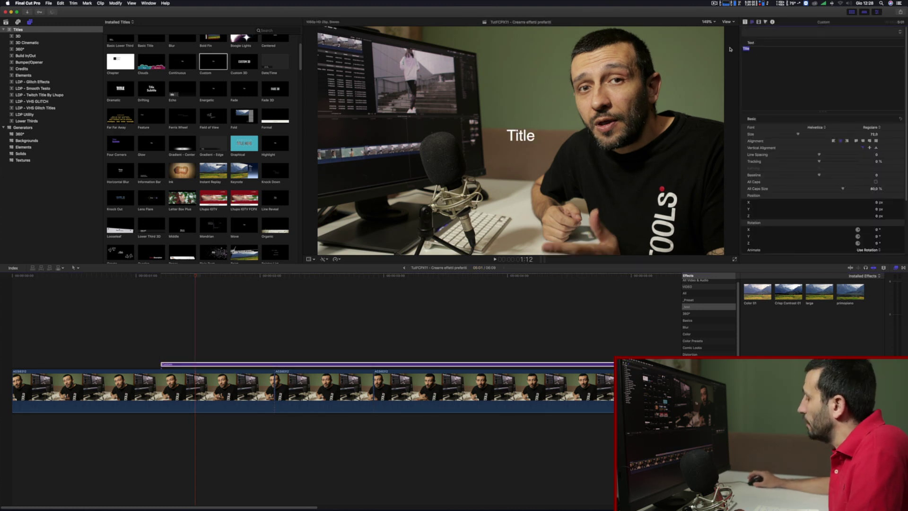
type("tut")
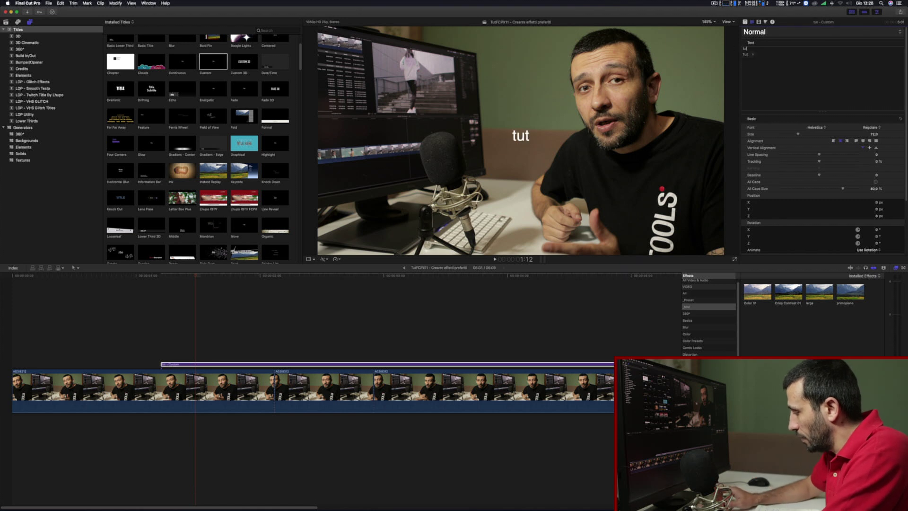
type("oria")
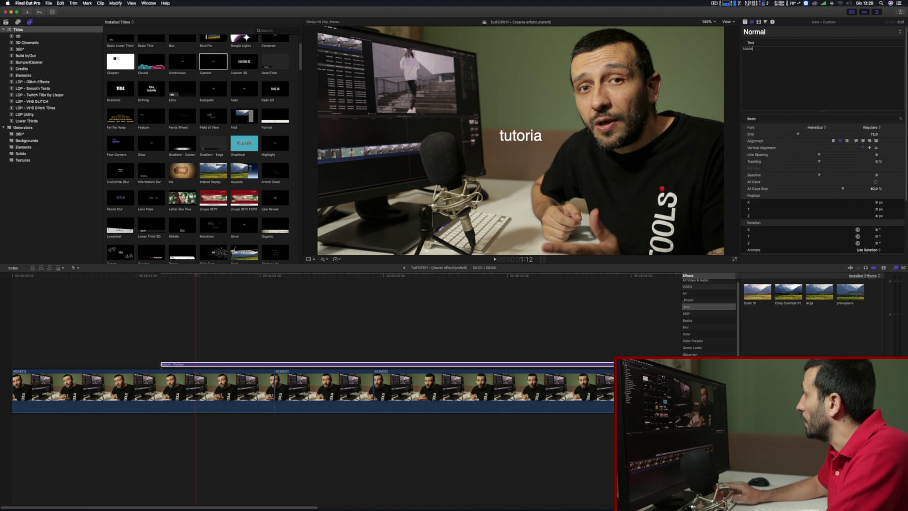
type("l")
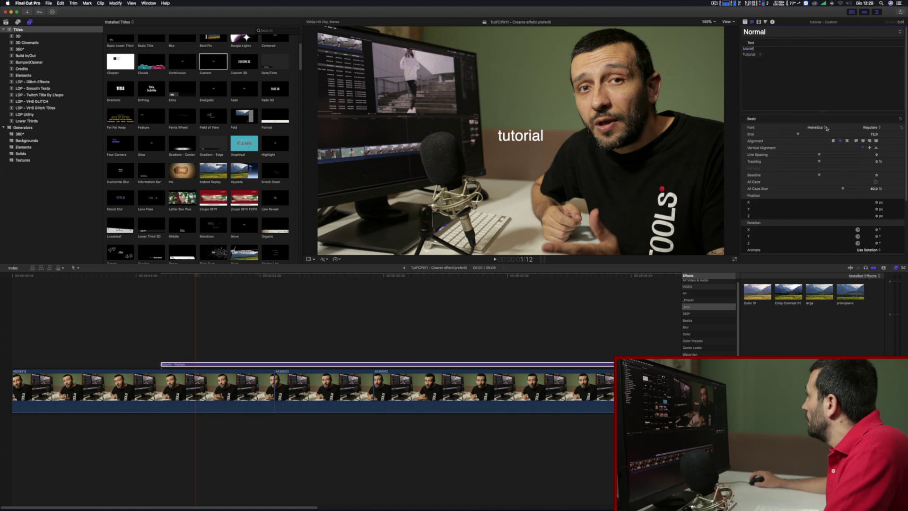
left_click(815, 127)
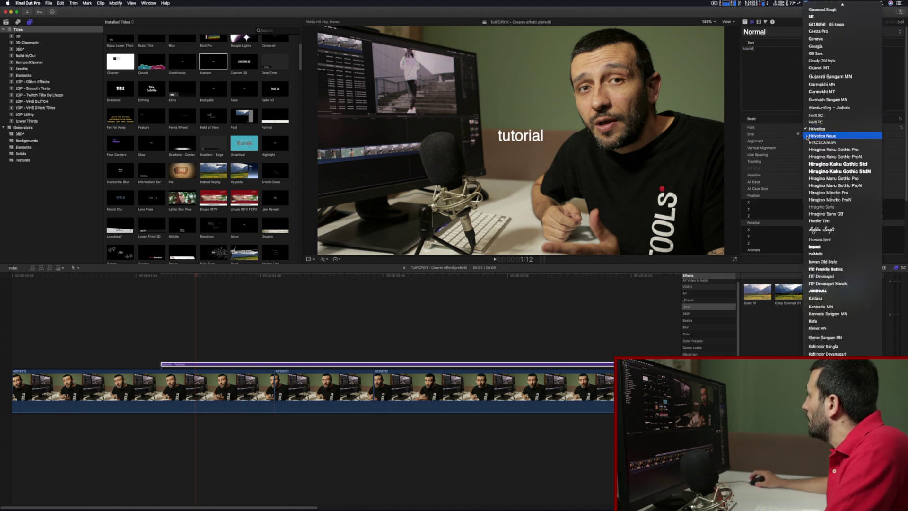
- Set the title font to Hopper Script, size 108, with line spacing 18
left_click(821, 230)
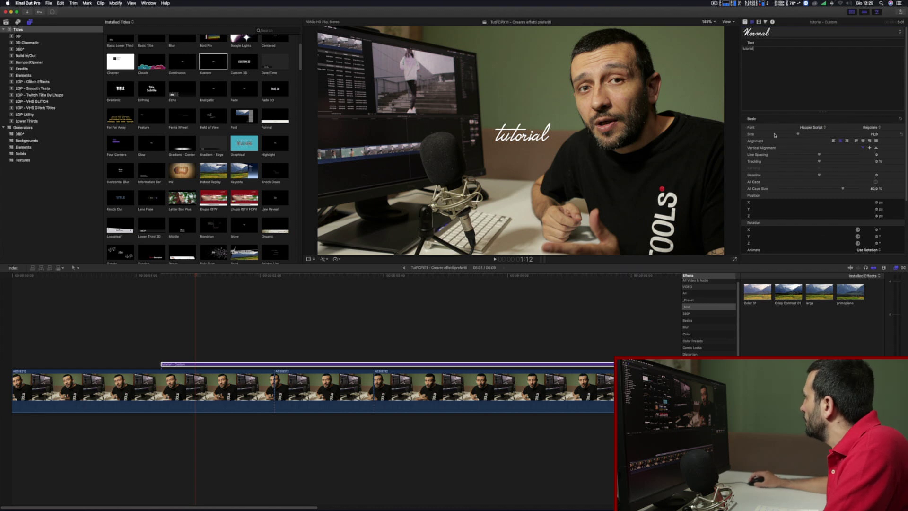
left_click_drag(799, 135, 809, 134)
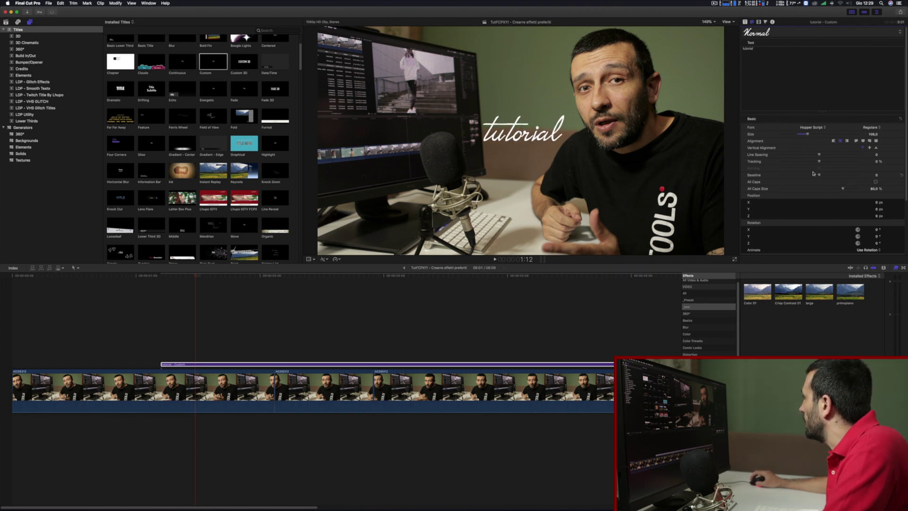
left_click_drag(822, 156, 827, 162)
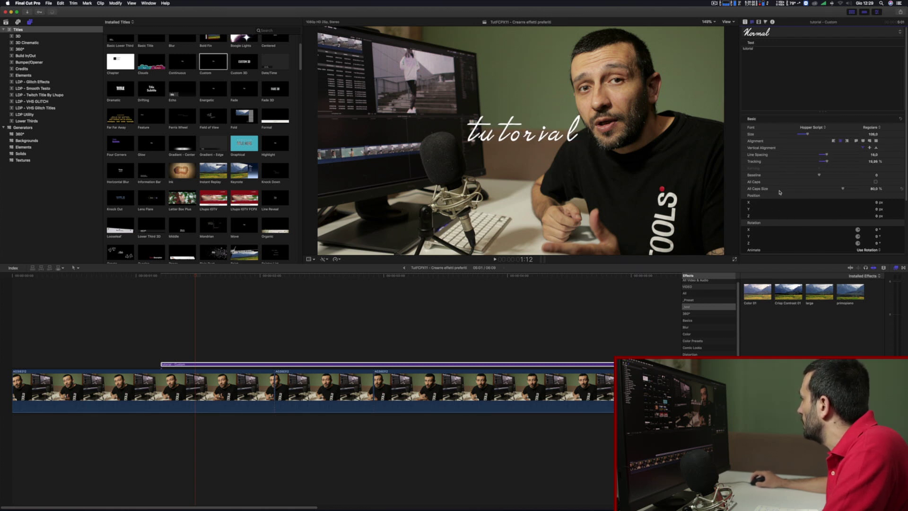
scroll(793, 173, "down", 3)
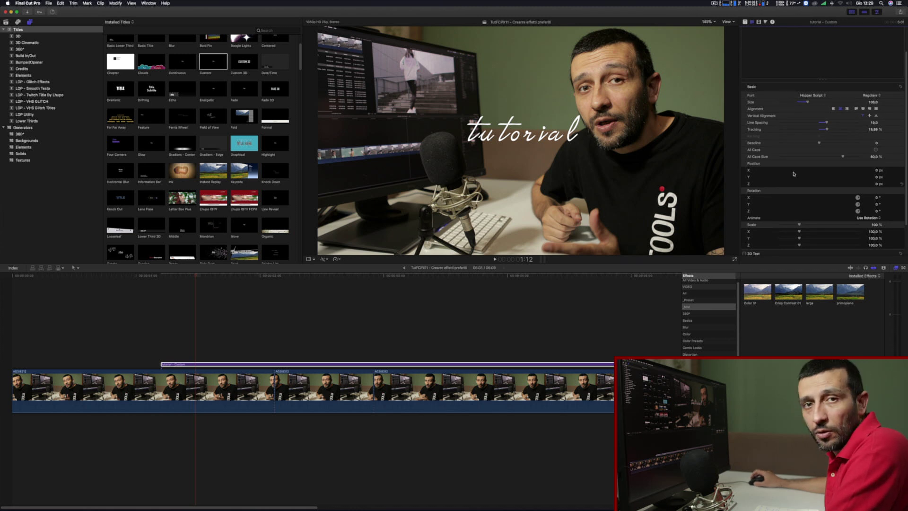
scroll(823, 161, "down", 3)
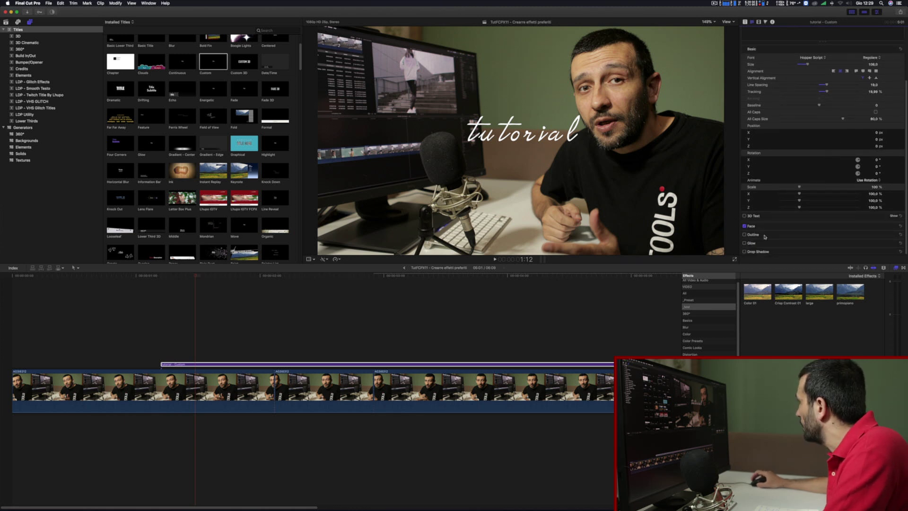
- Enable an outline around the title text with black as its colour
left_click(745, 235)
left_click(891, 235)
scroll(775, 190, "down", 3)
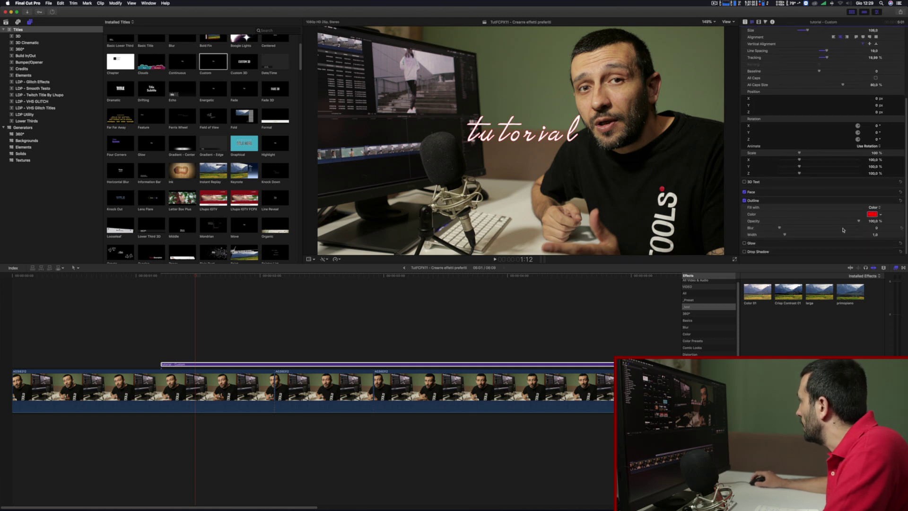
left_click(873, 214)
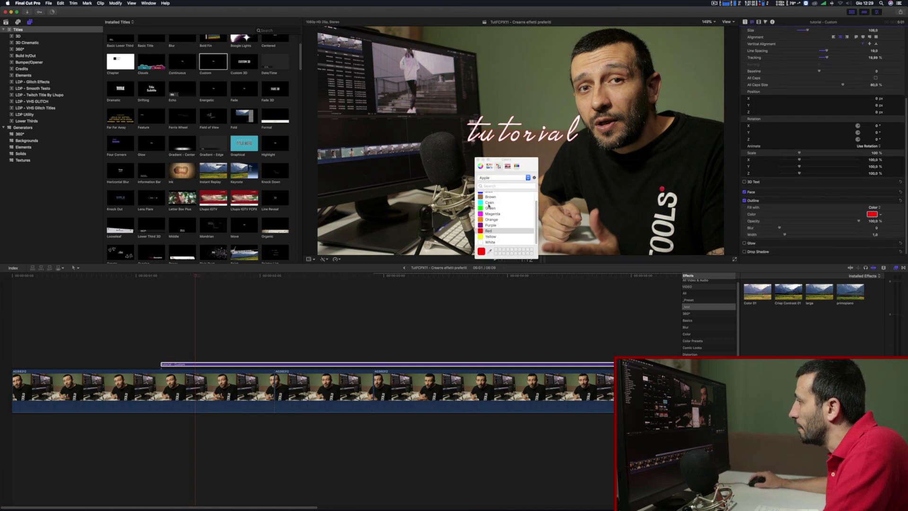
scroll(488, 204, "up", 2)
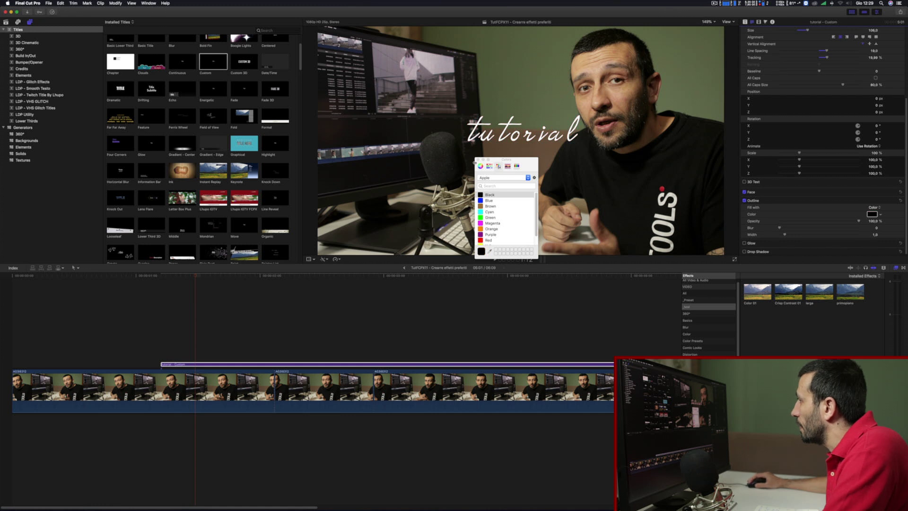
left_click(477, 160)
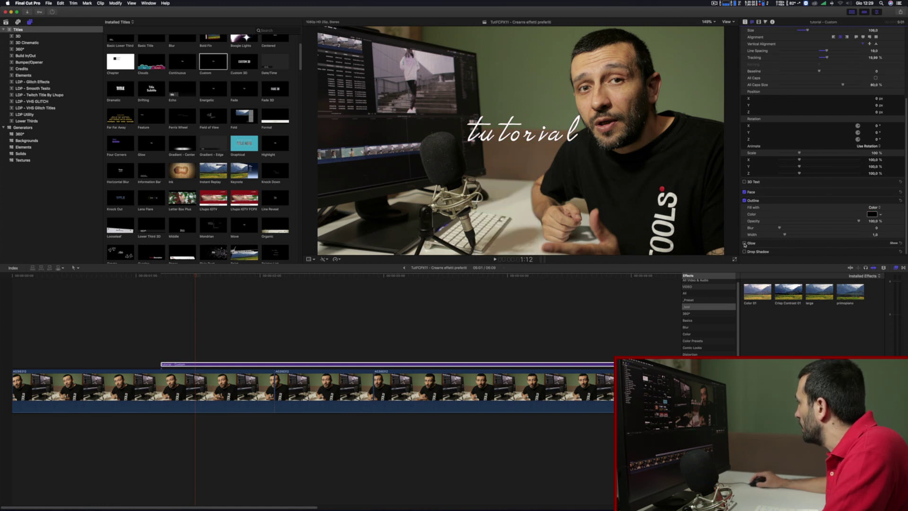
scroll(828, 222, "down", 3)
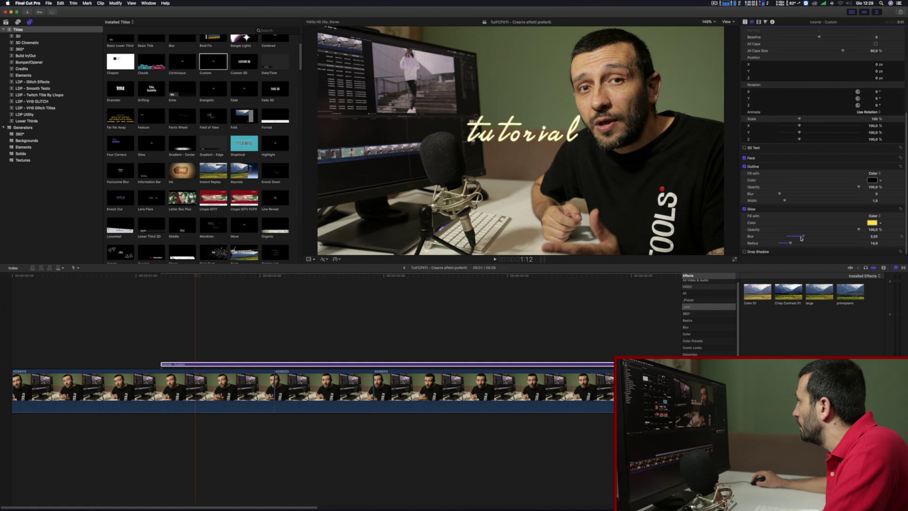
scroll(795, 88, "up", 10)
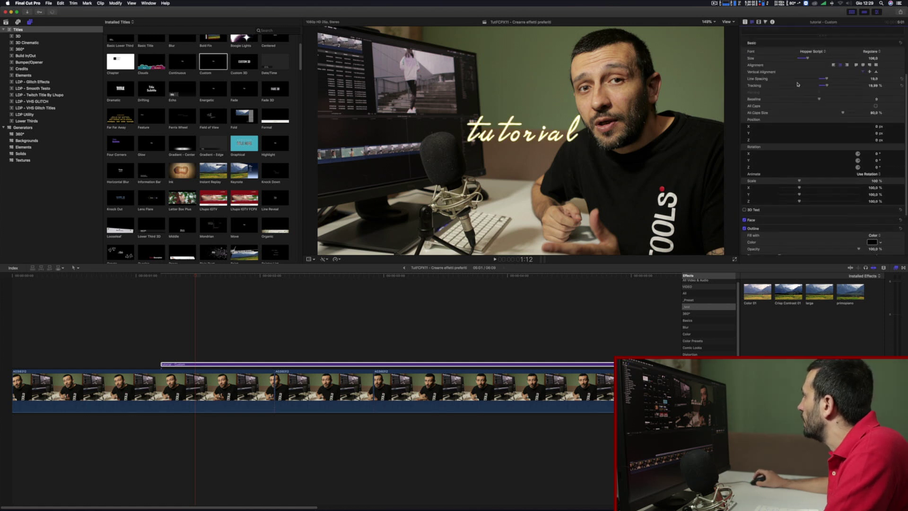
- Save all format and appearance attributes as text style 'Stile 01' and apply it to the title
left_click(753, 48)
left_click(777, 35)
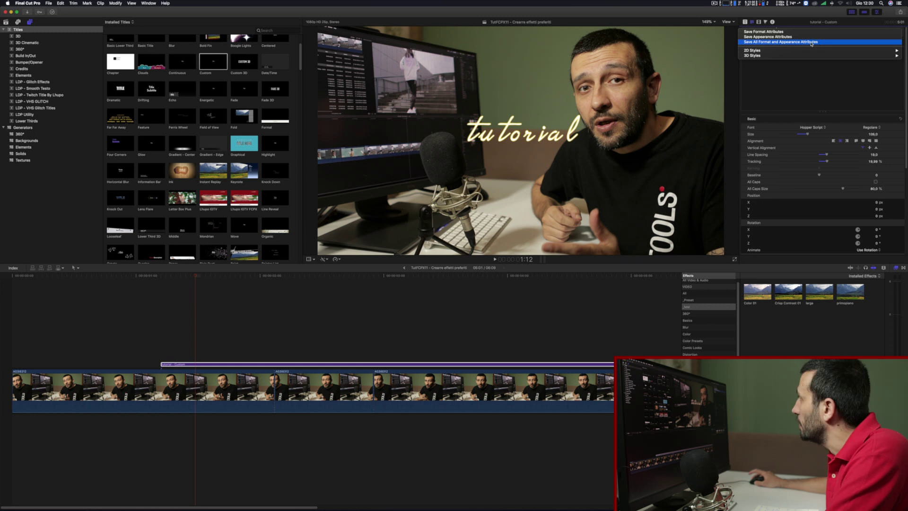
left_click(812, 42)
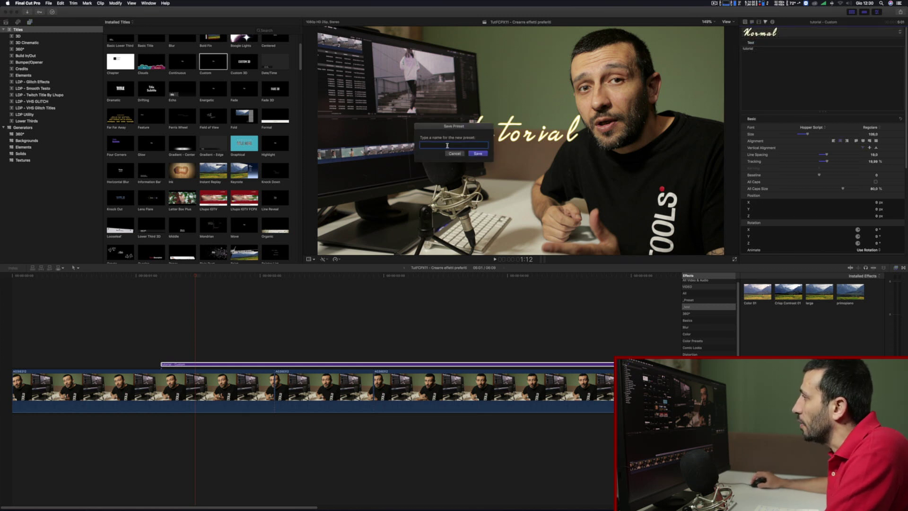
type("Stile ")
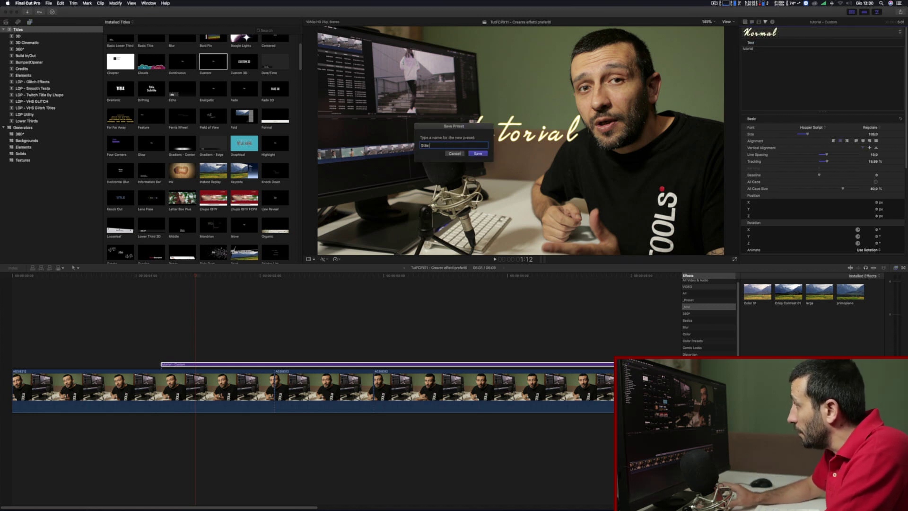
type("01")
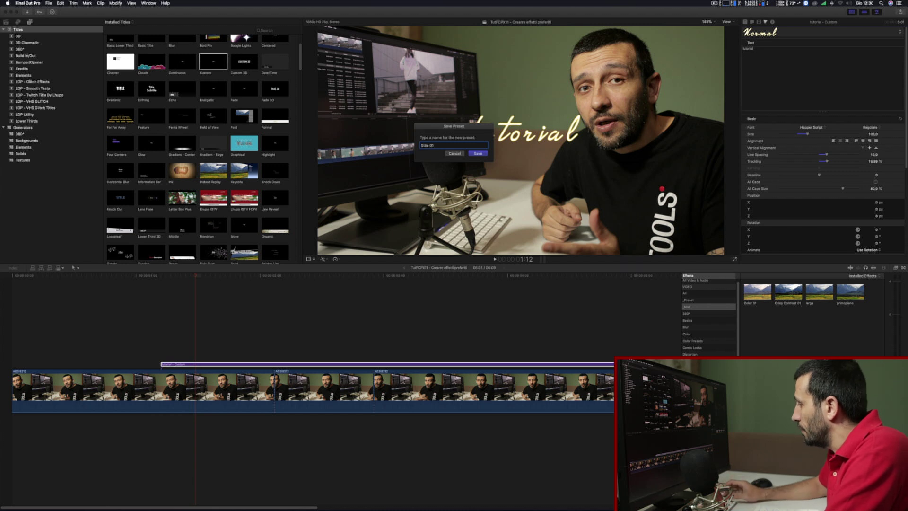
key("Return")
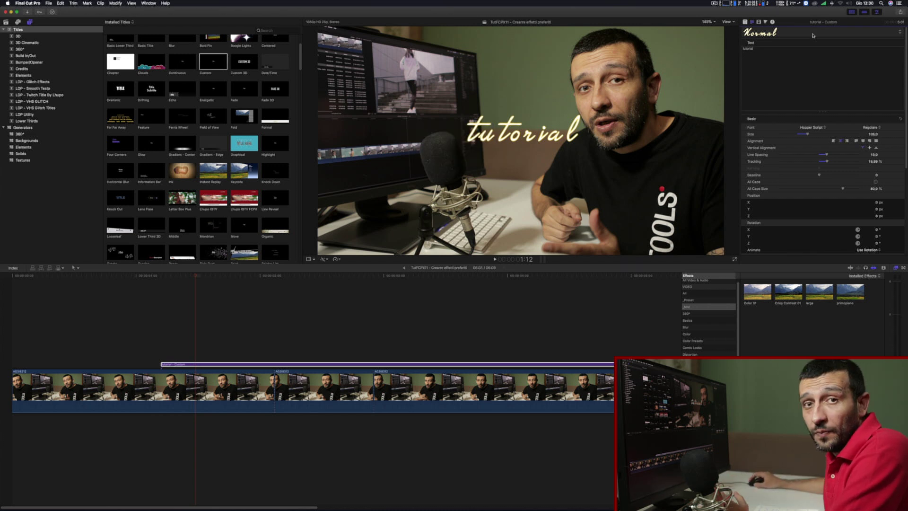
left_click(813, 33)
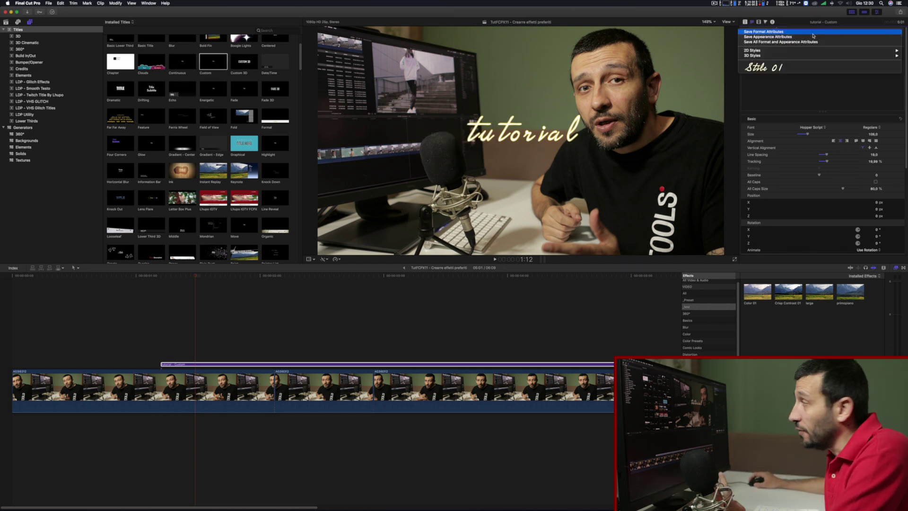
left_click(809, 71)
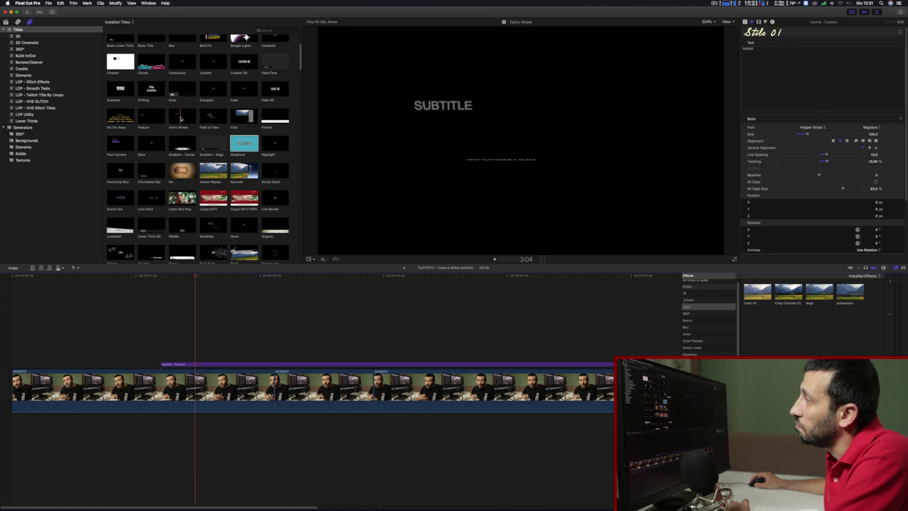
- Add a Ferris Wheel title above the clip and preview where both titles overlap
left_click_drag(183, 118, 72, 358)
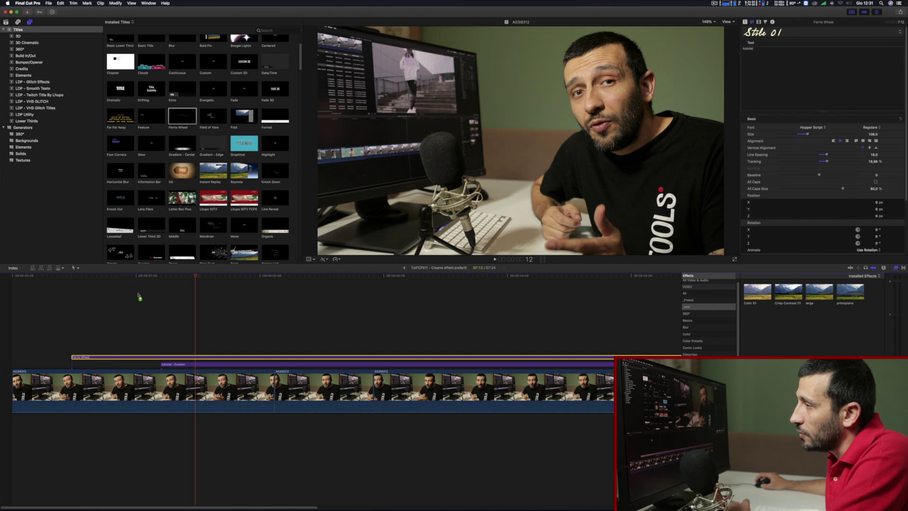
left_click(125, 276)
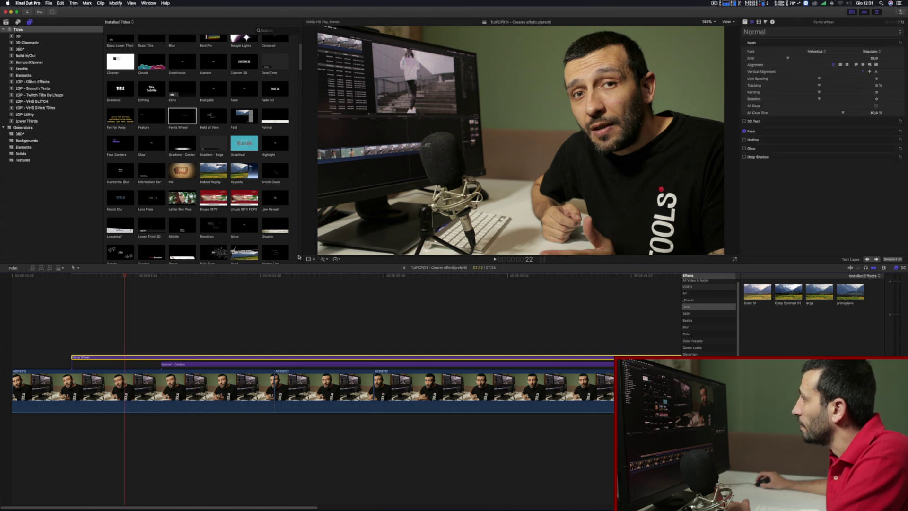
left_click(426, 283)
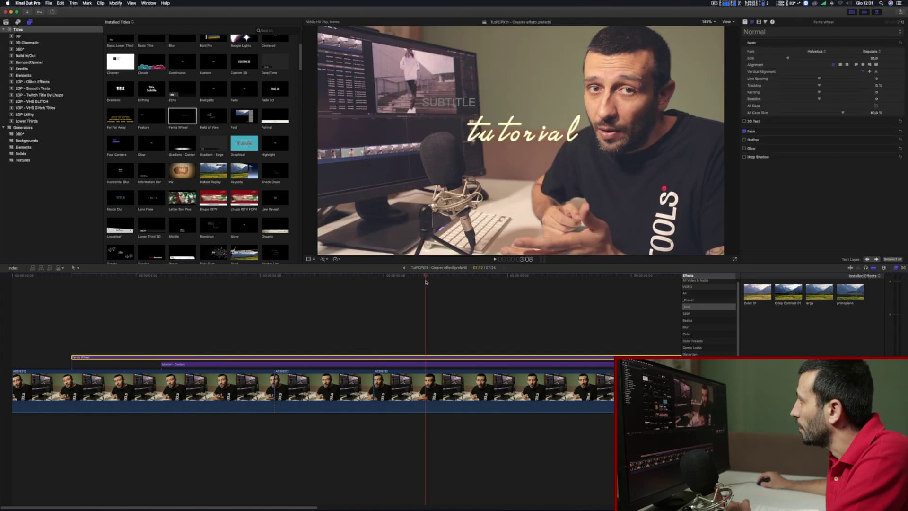
left_click_drag(428, 284, 437, 286)
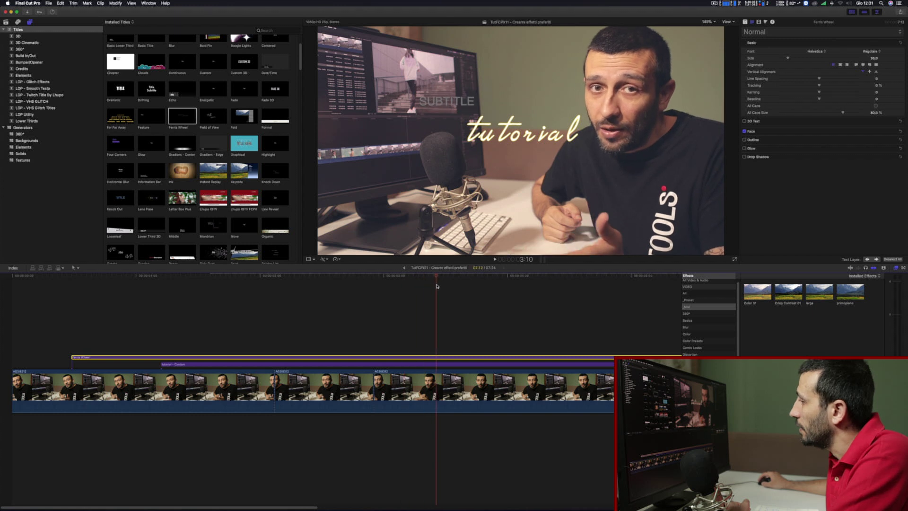
- Delete the tutorial title and apply the Stile 01 style to the Ferris Wheel SUBTITLE
left_click(394, 363)
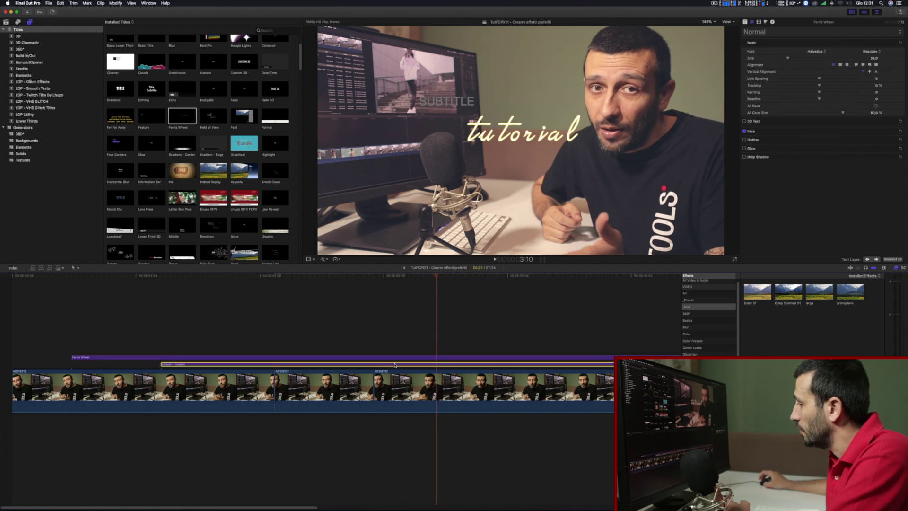
key("Delete")
left_click(428, 366)
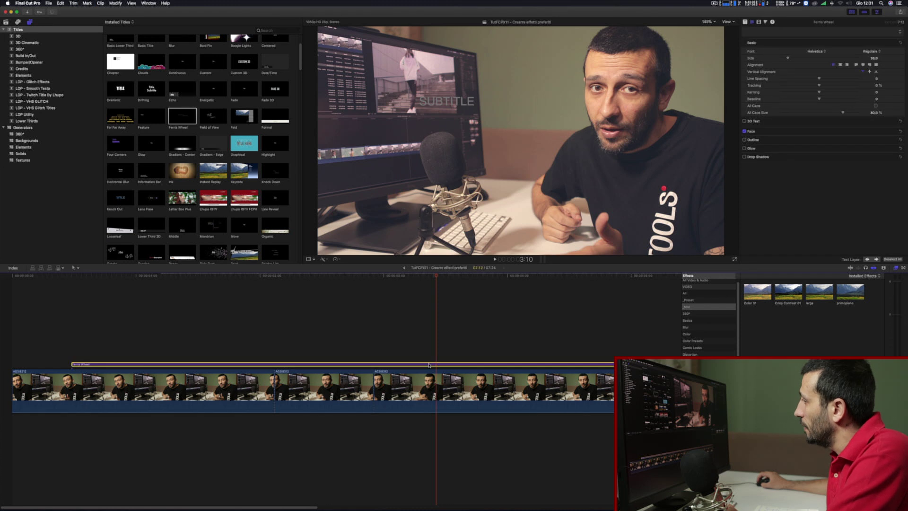
left_click(832, 35)
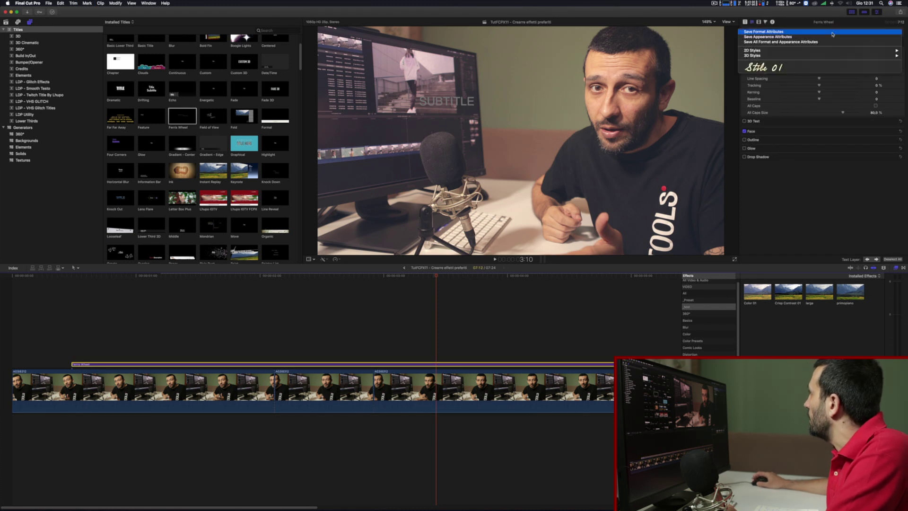
left_click(826, 68)
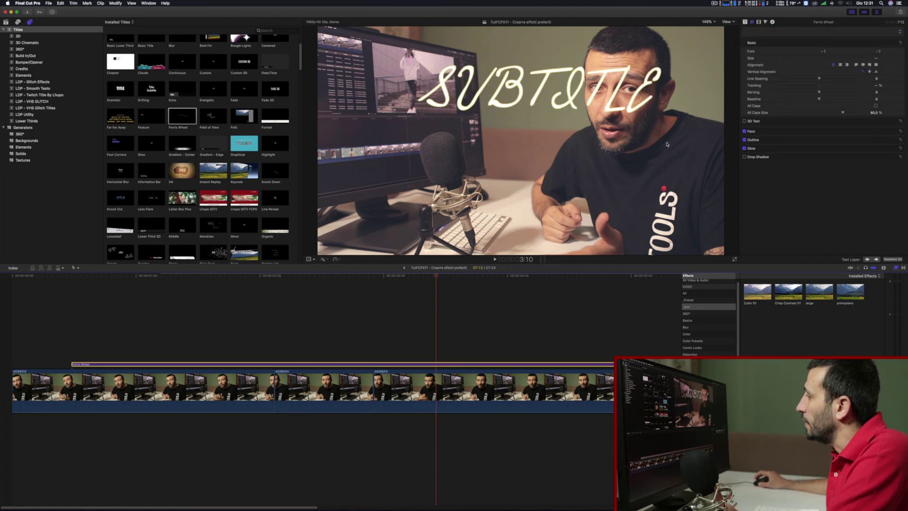